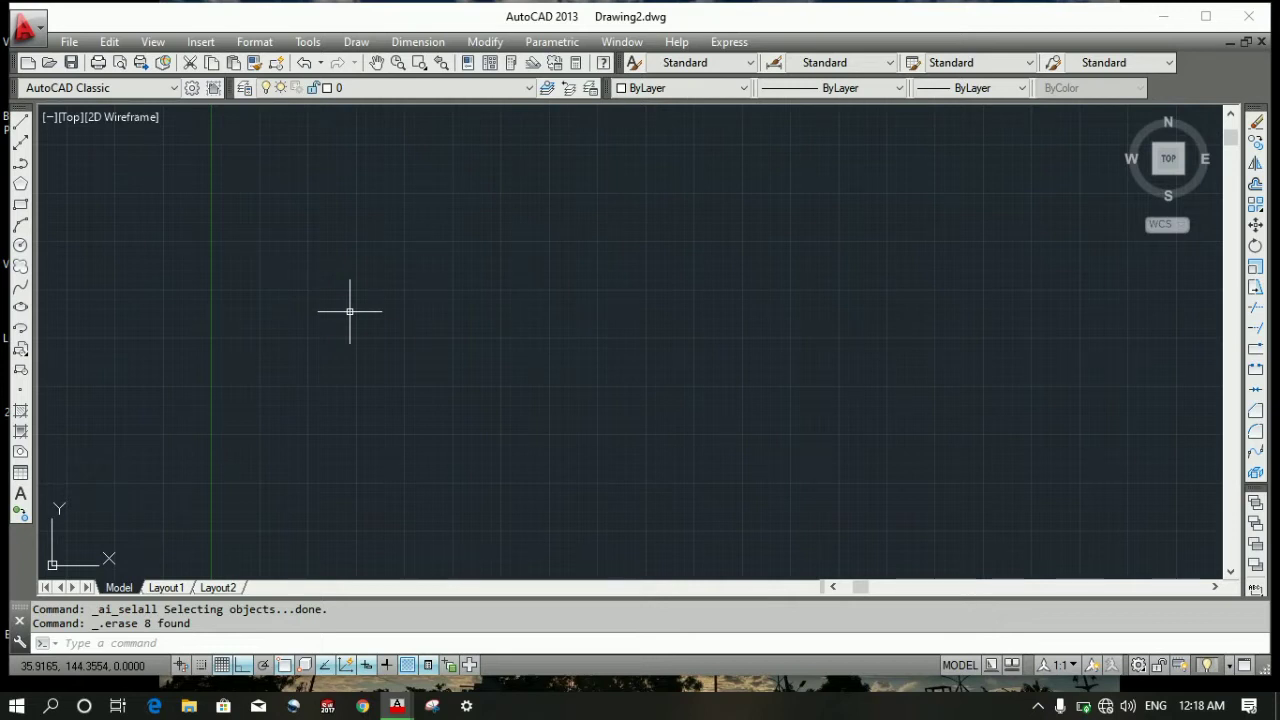
- Draw a radius-30 circle centred left of the drawing middle
text(c)
key(Return)
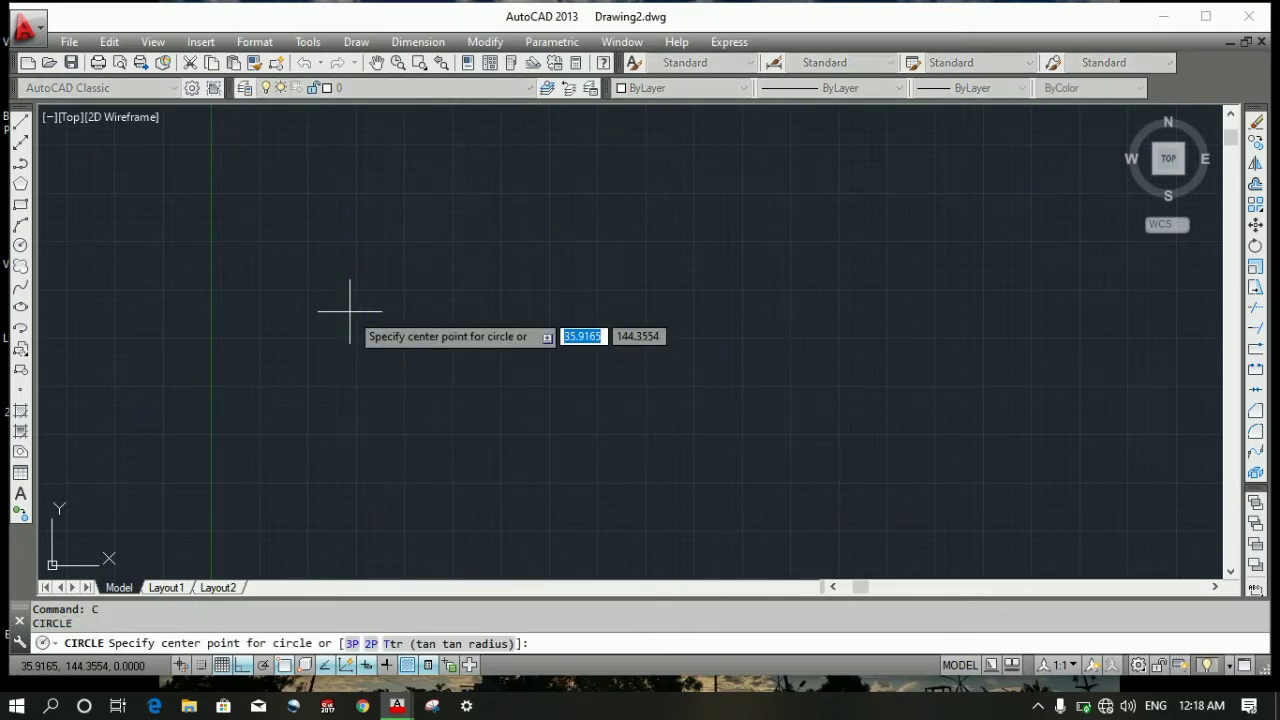
text(30)
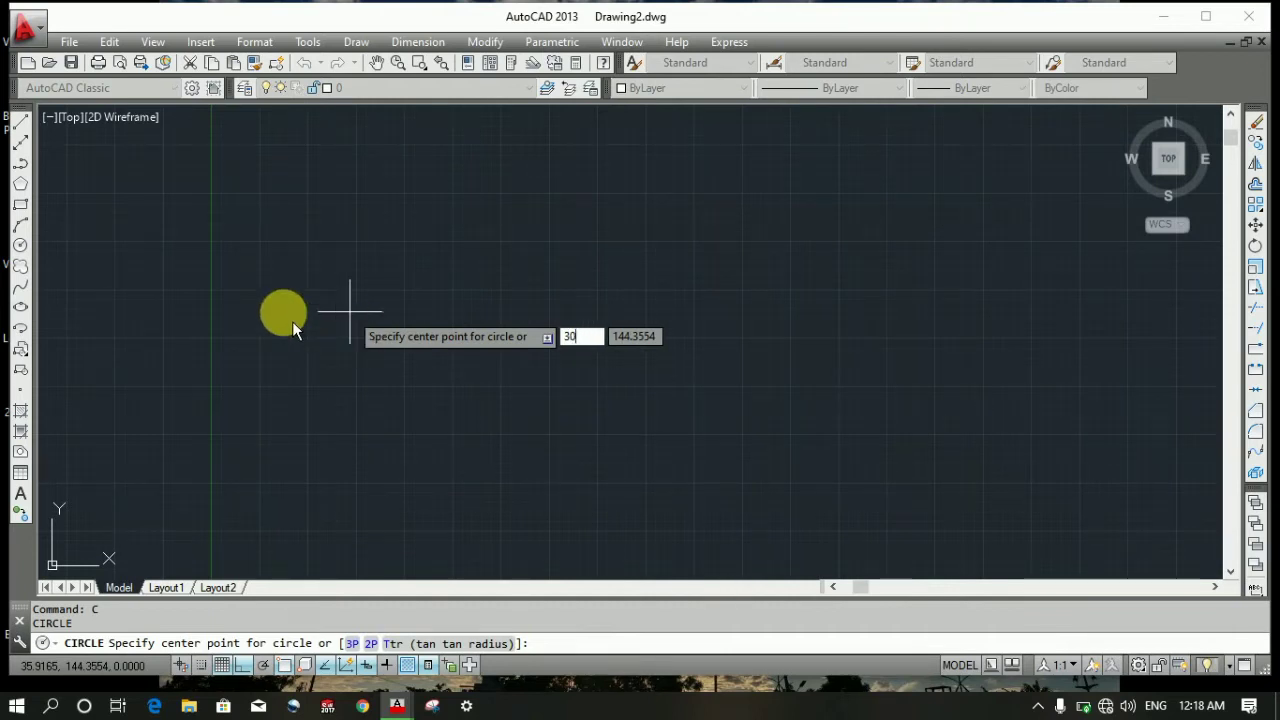
key(Escape)
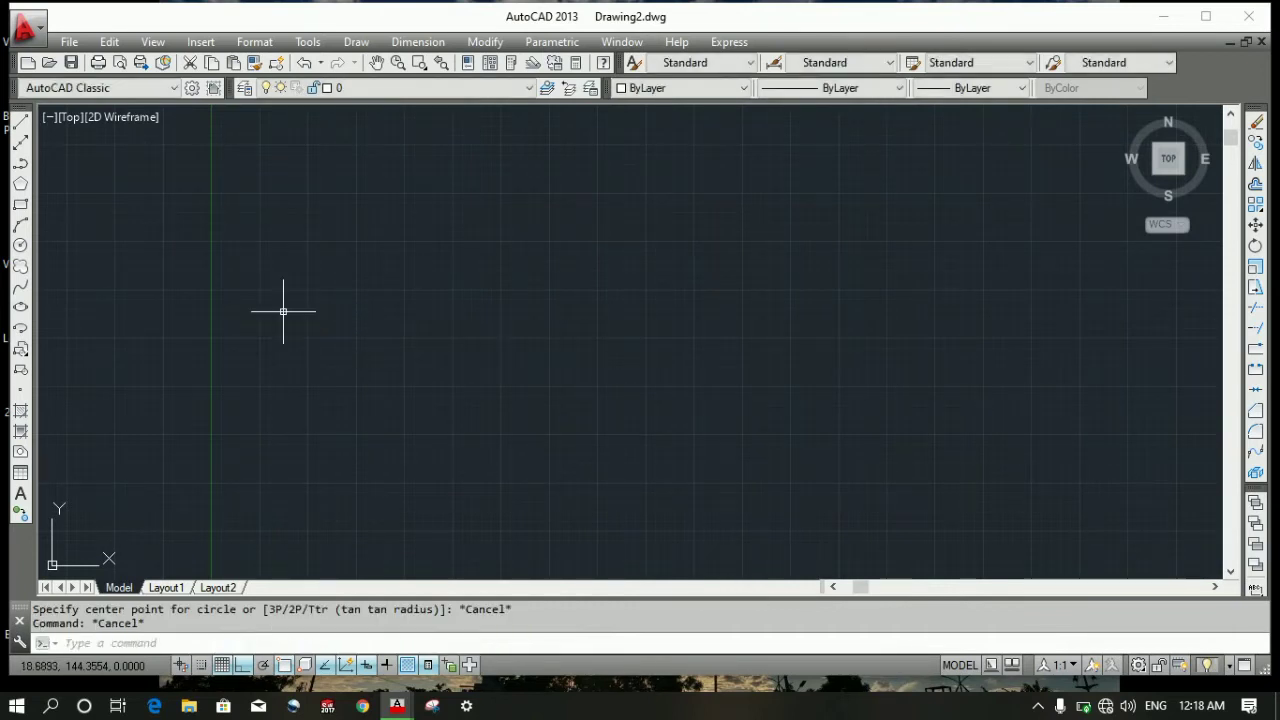
text(c)
key(Return)
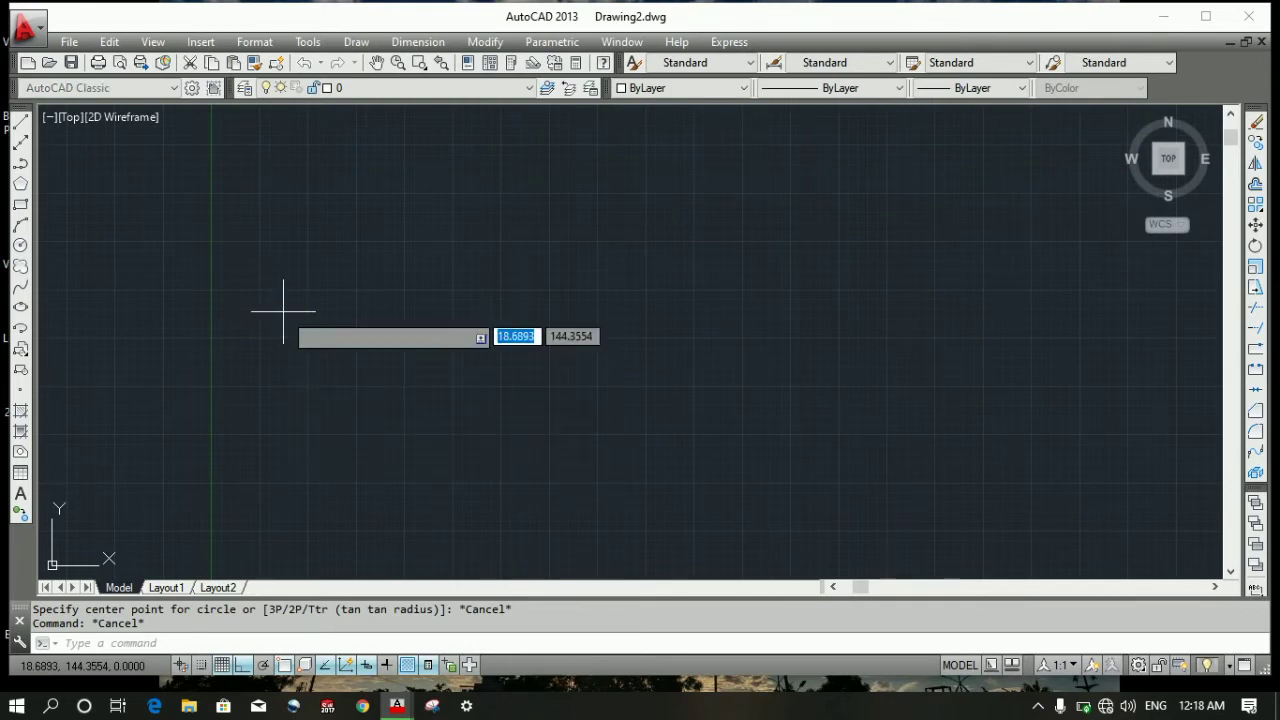
click(403, 350)
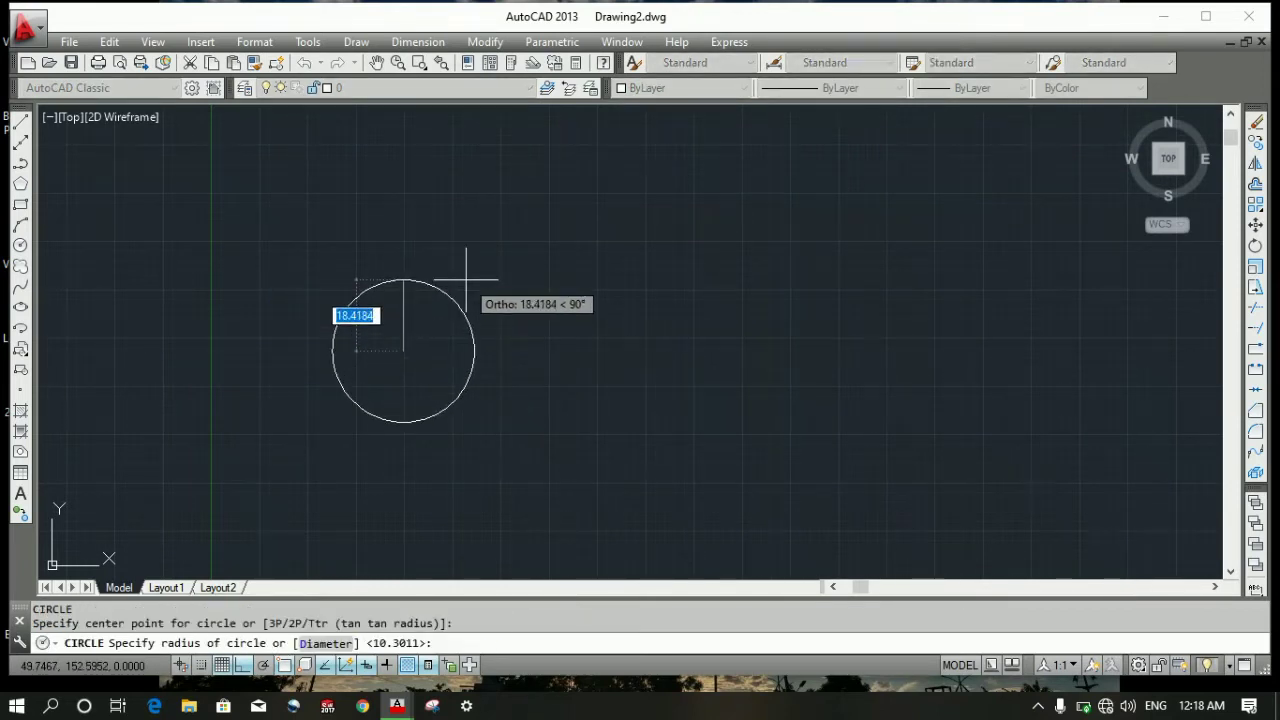
text(30)
key(Return)
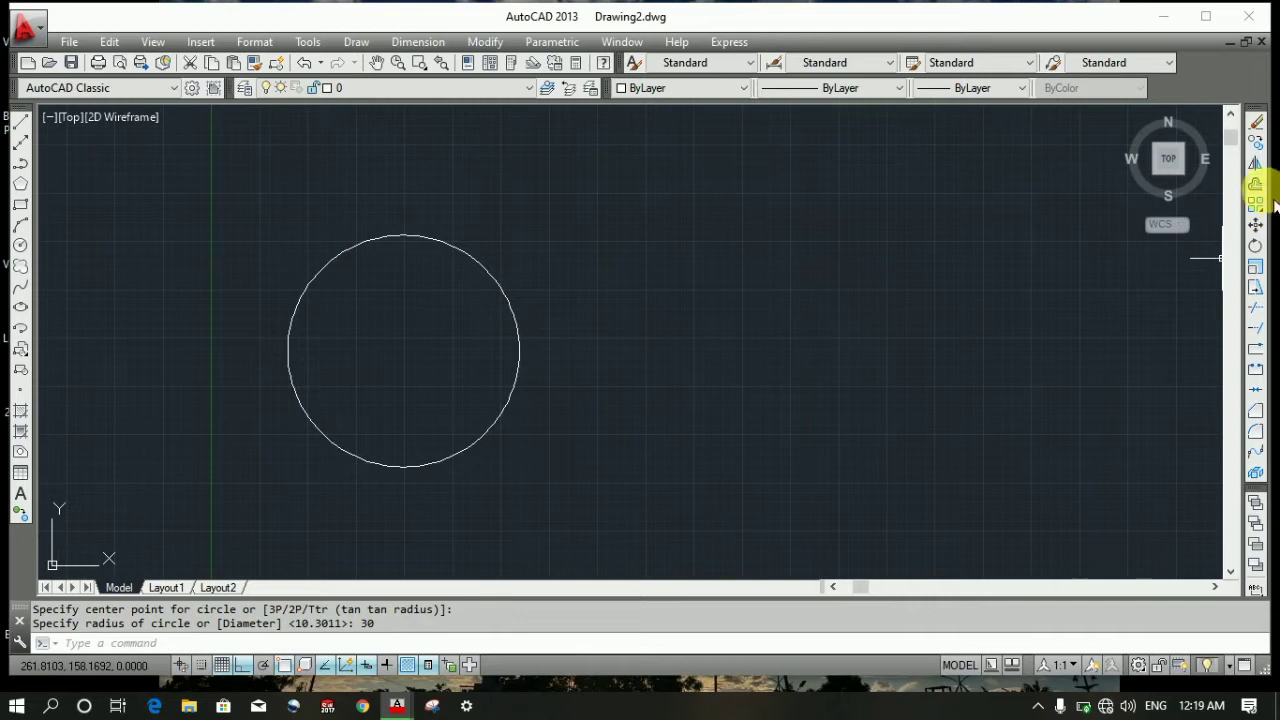
- Copy the radius-30 circle 100 units to the right from its centre
click(1258, 146)
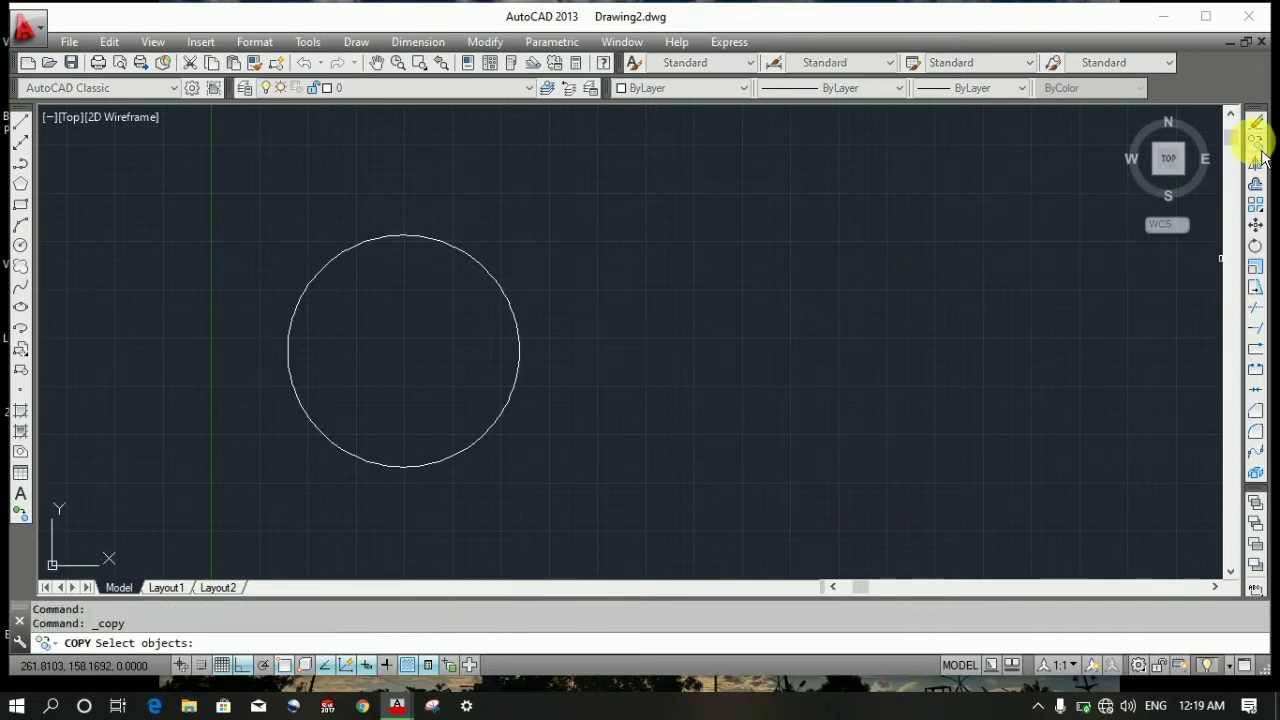
click(456, 248)
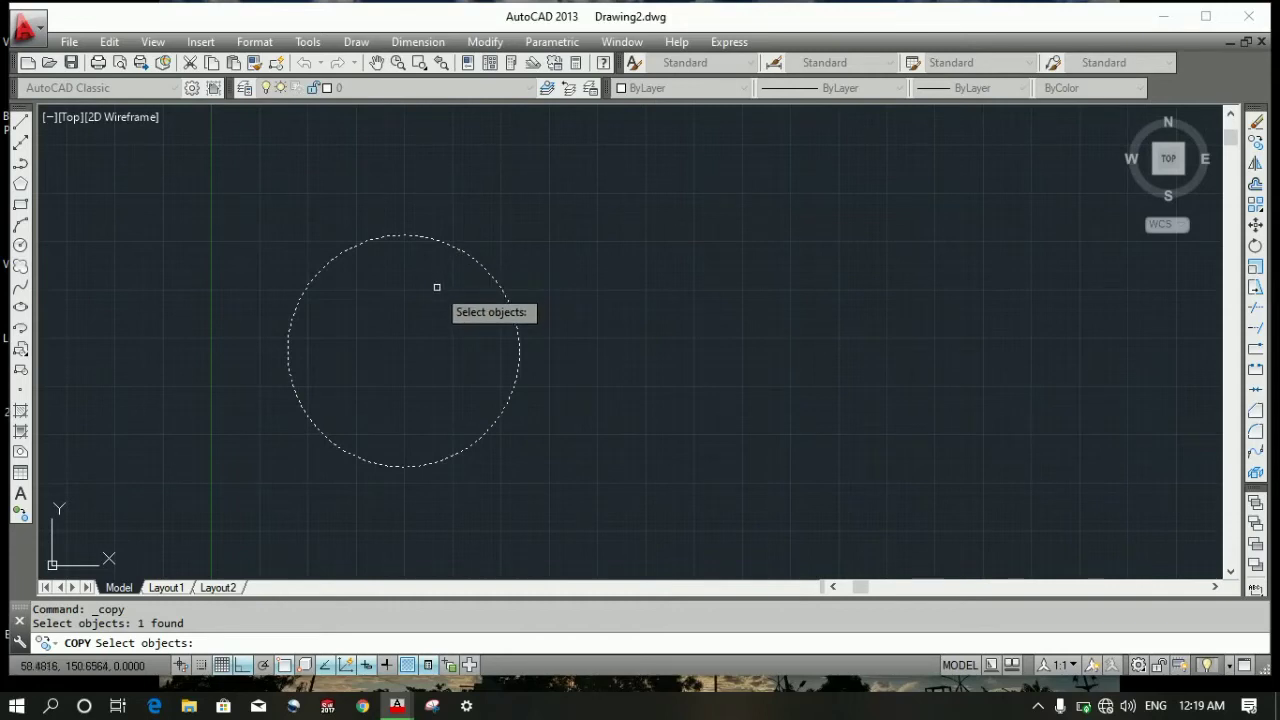
key(Return)
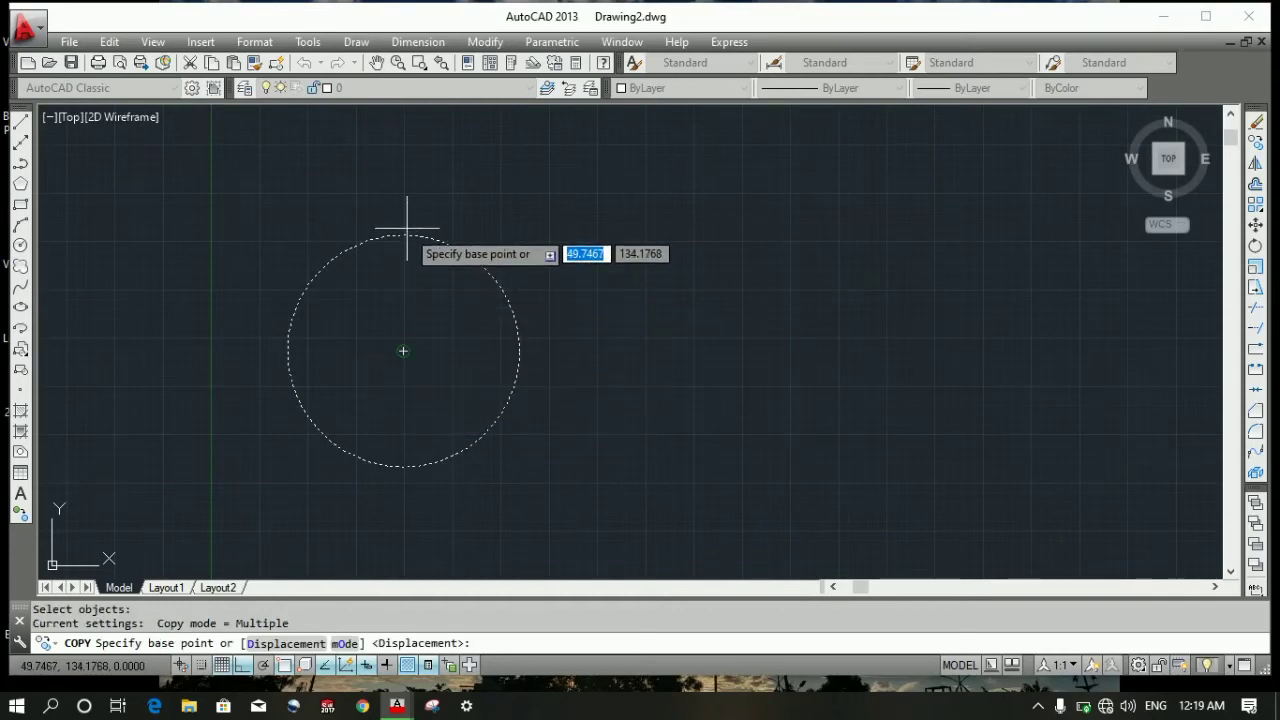
click(403, 350)
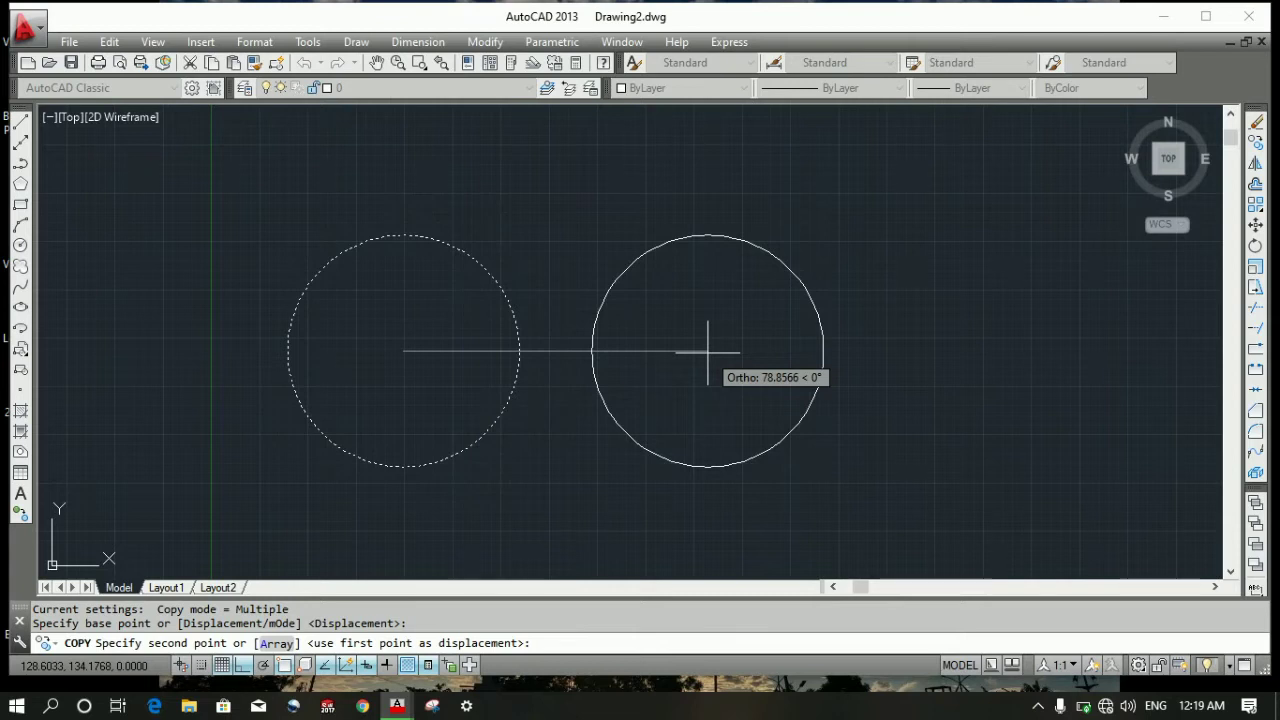
text(100)
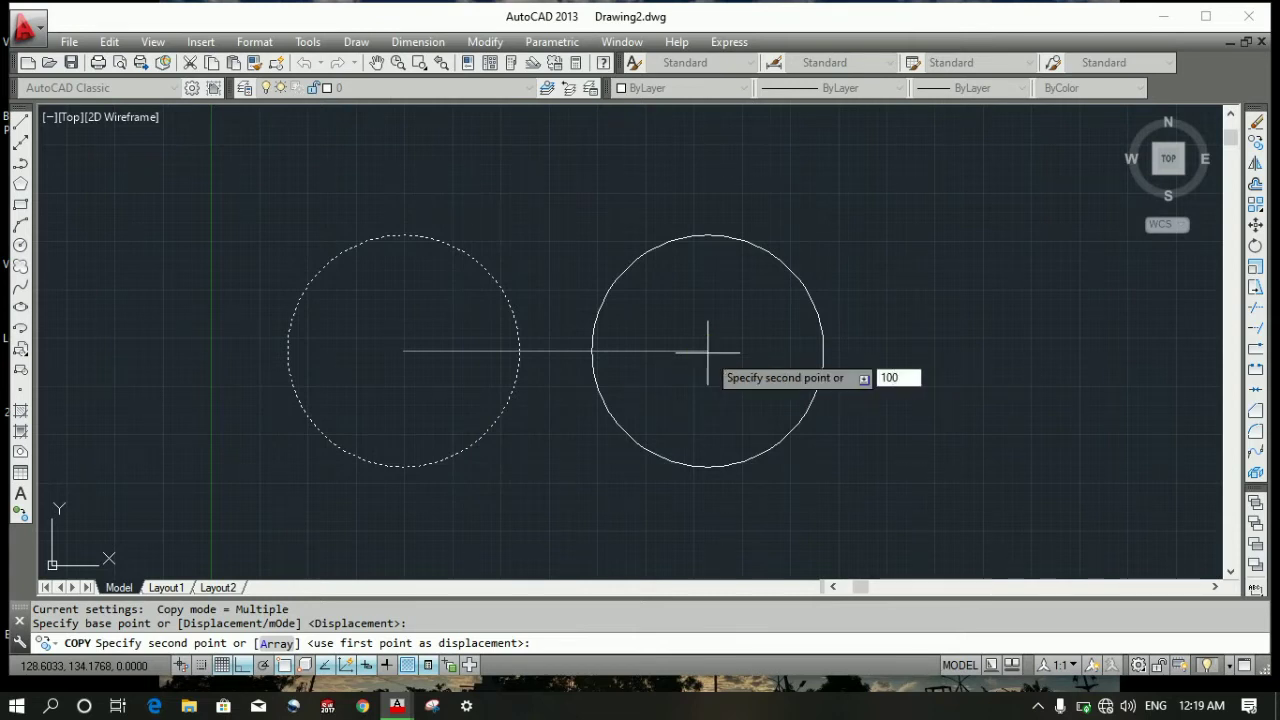
key(Return)
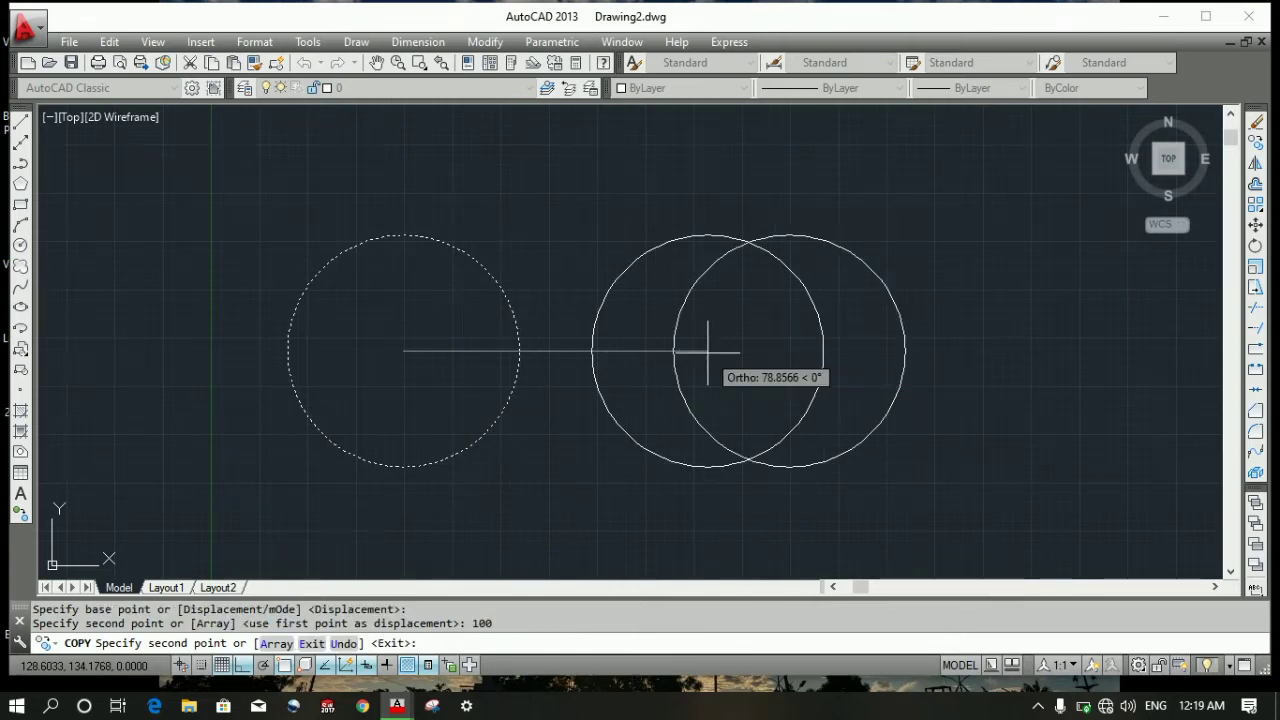
key(Escape)
key(Escape)
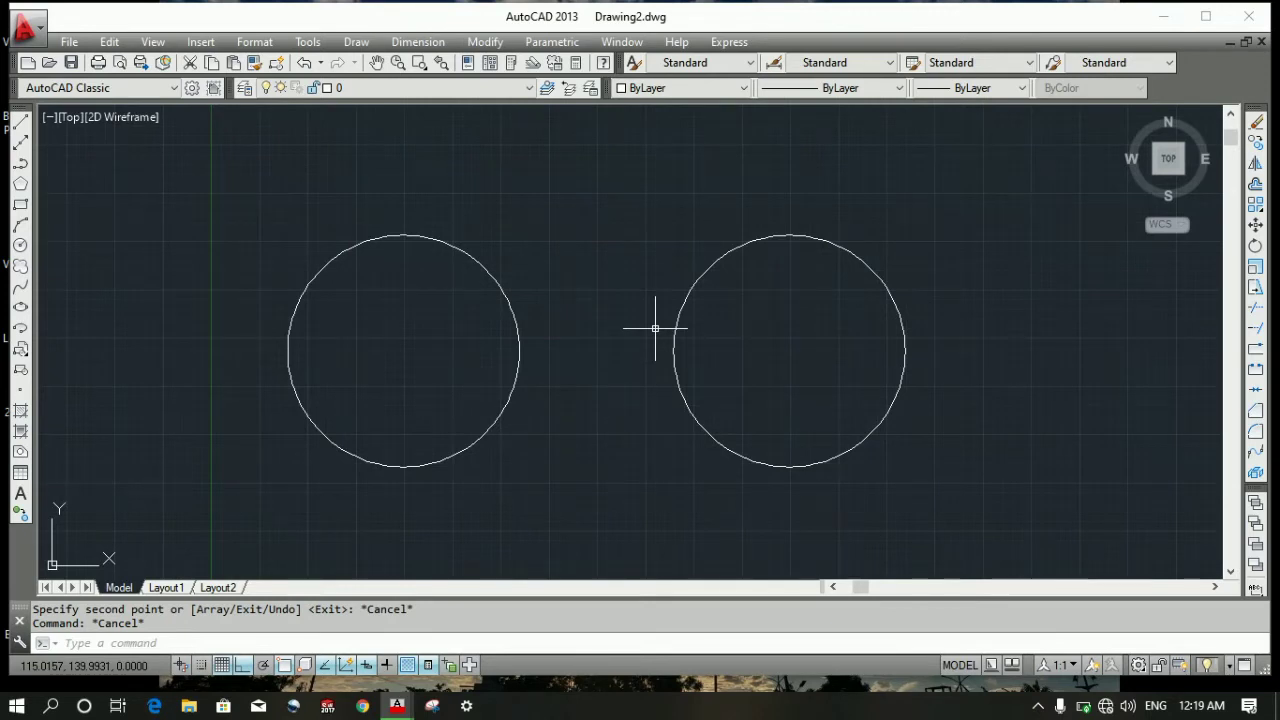
- Draw a radius-60 TTR circle tangent to the tops of both small circles
text(c)
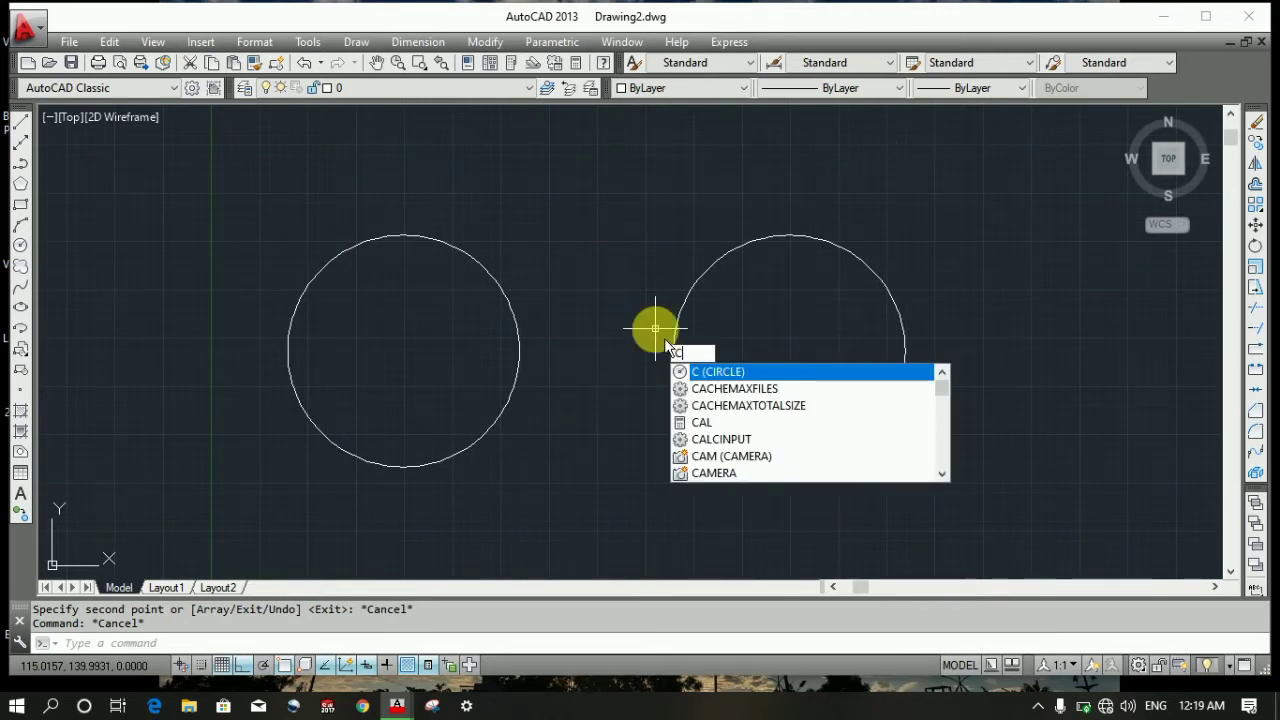
key(Return)
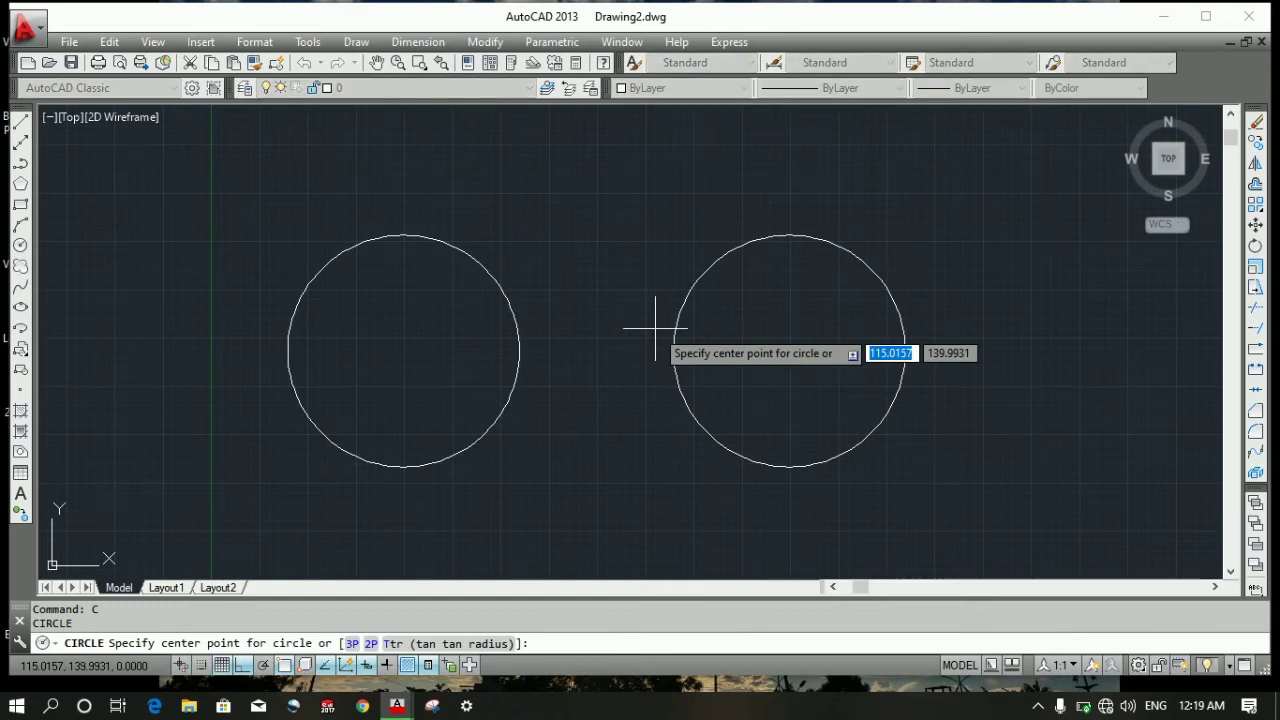
text(ttr)
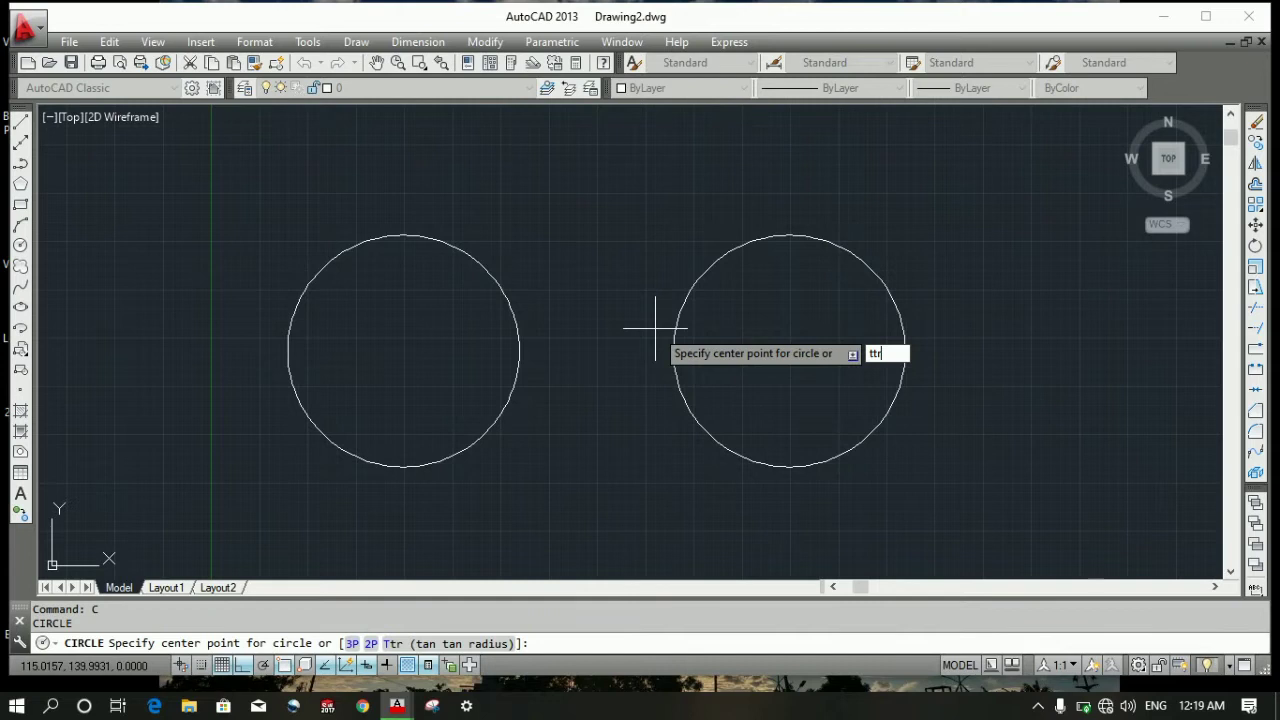
key(Return)
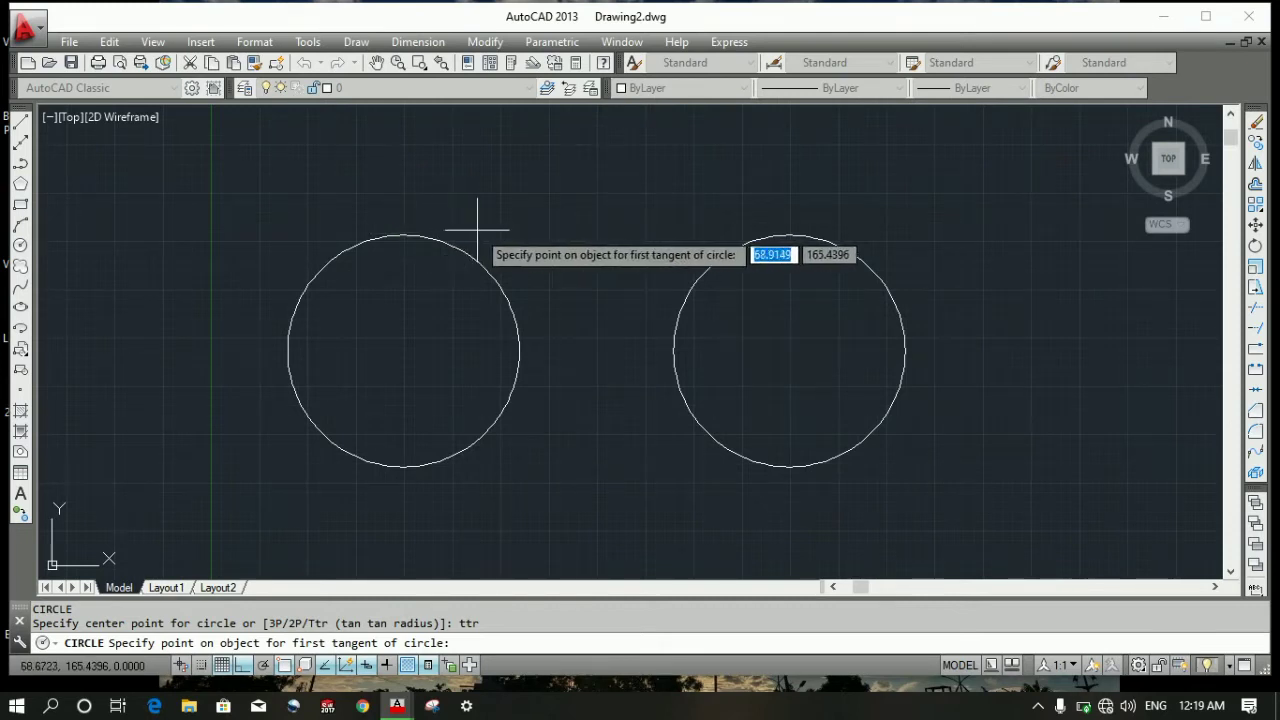
click(399, 235)
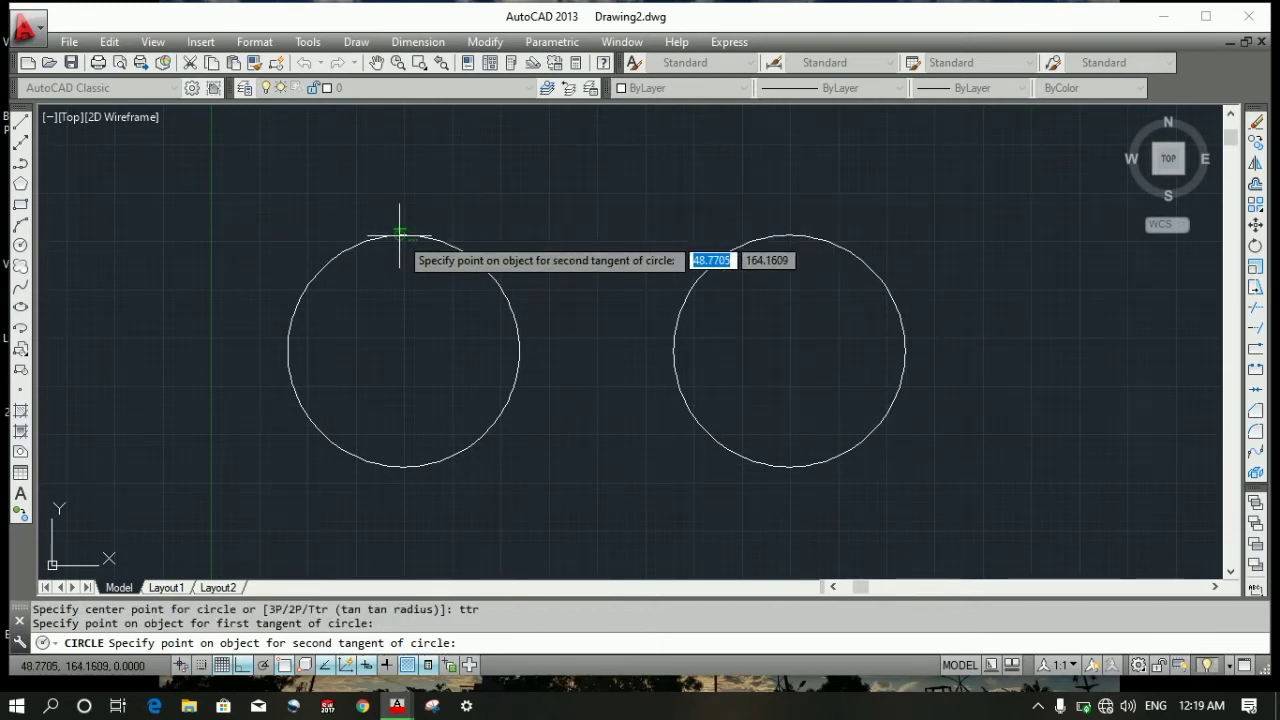
click(795, 236)
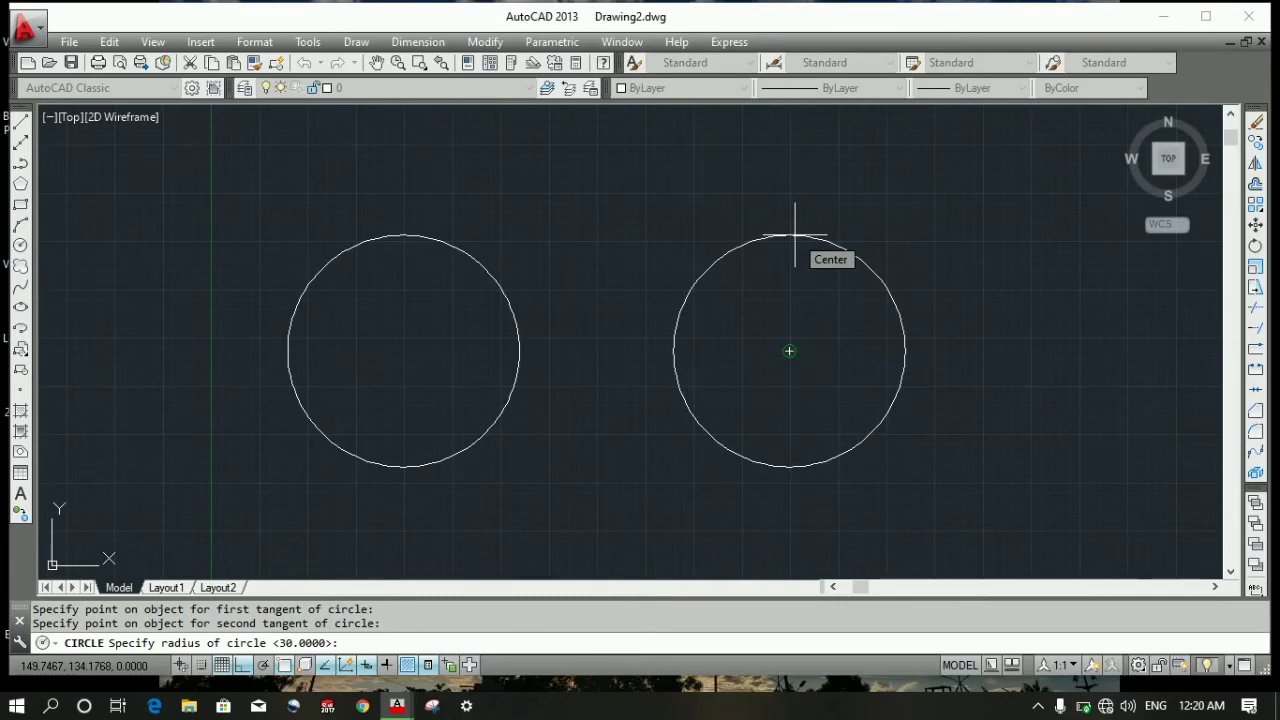
text(60)
key(Return)
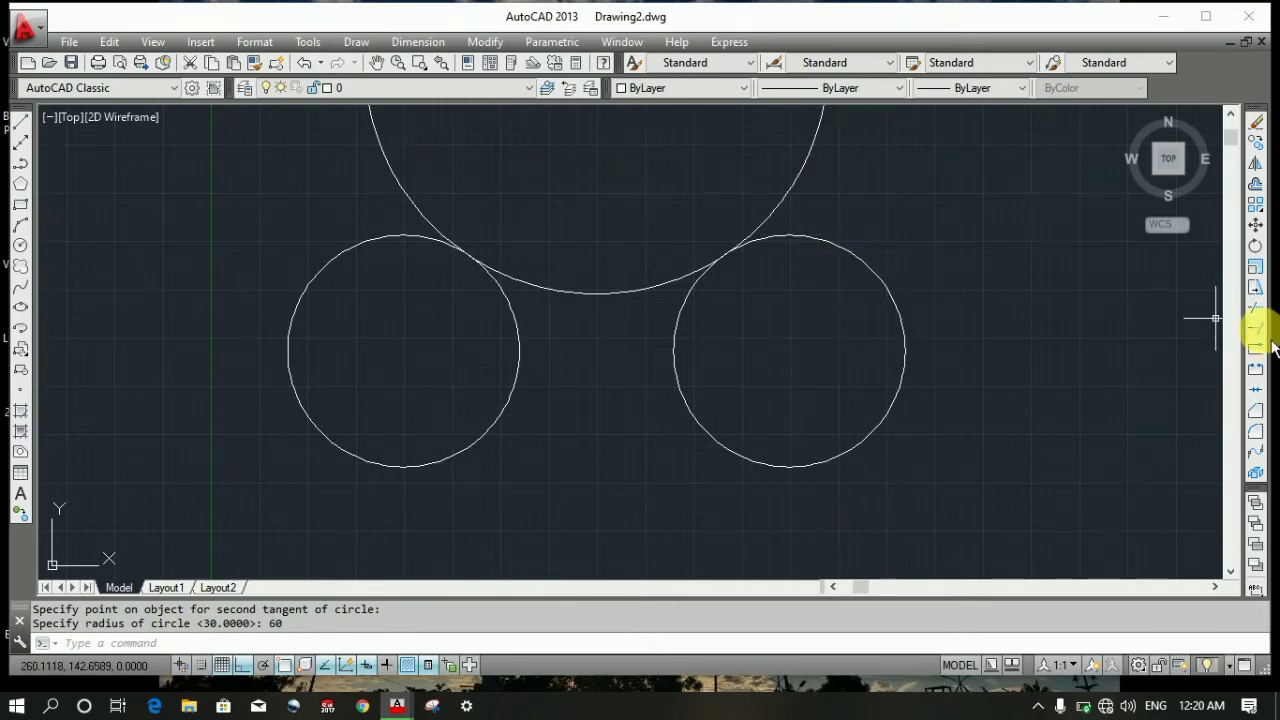
- Trim the R60 circle's upper portion, leaving the arc bridging the small circles
text(tr)
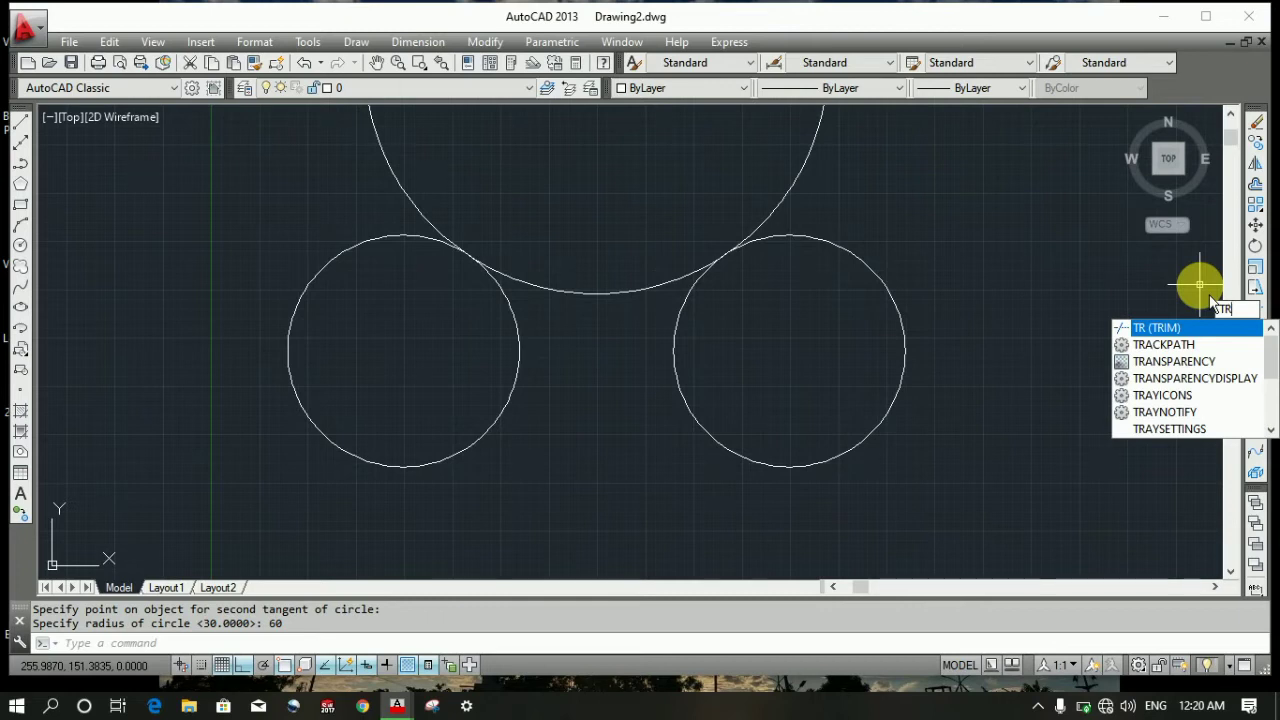
key(Return)
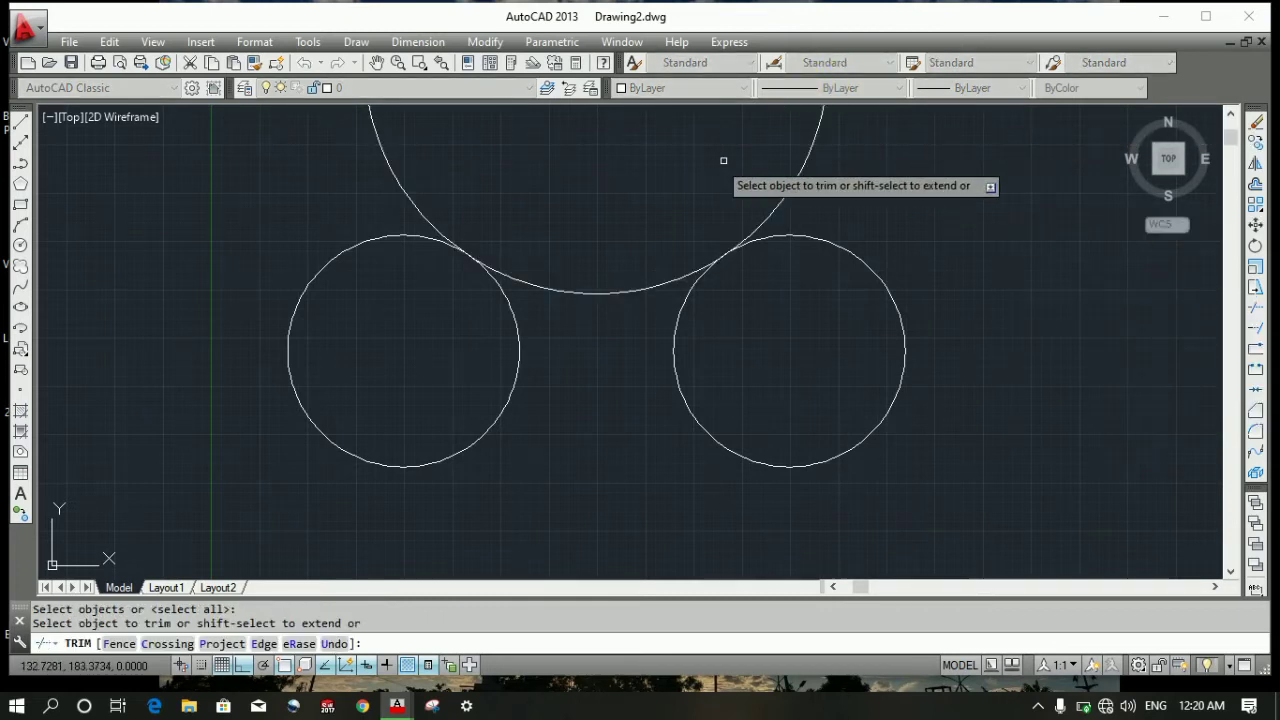
click(853, 165)
click(780, 180)
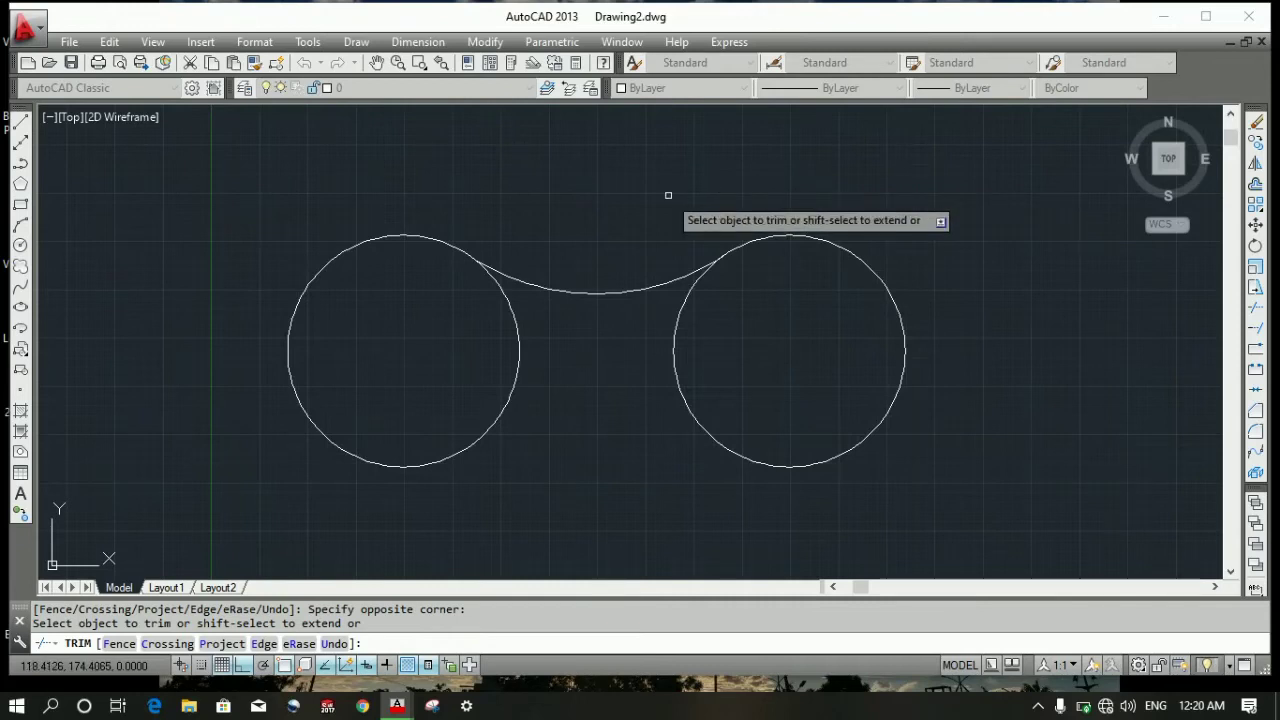
key(Escape)
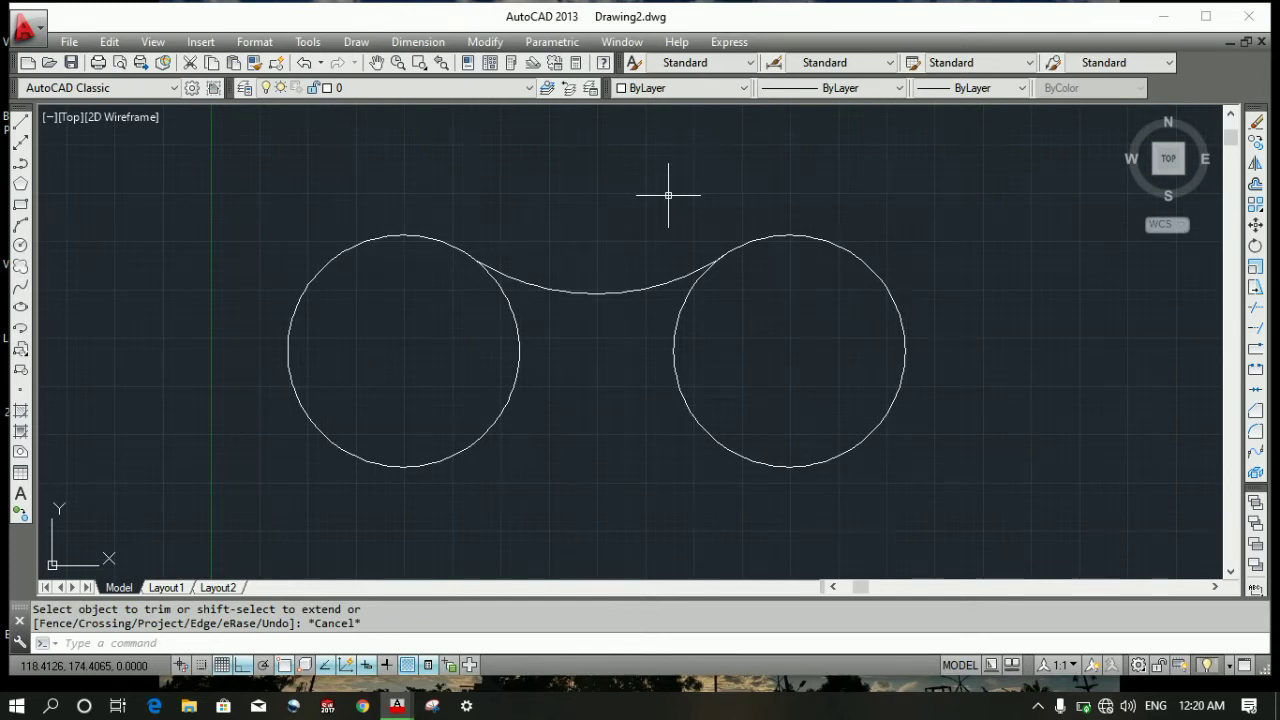
- Draw a radius-60 TTR circle tangent to the bottoms of both small circles
text(c)
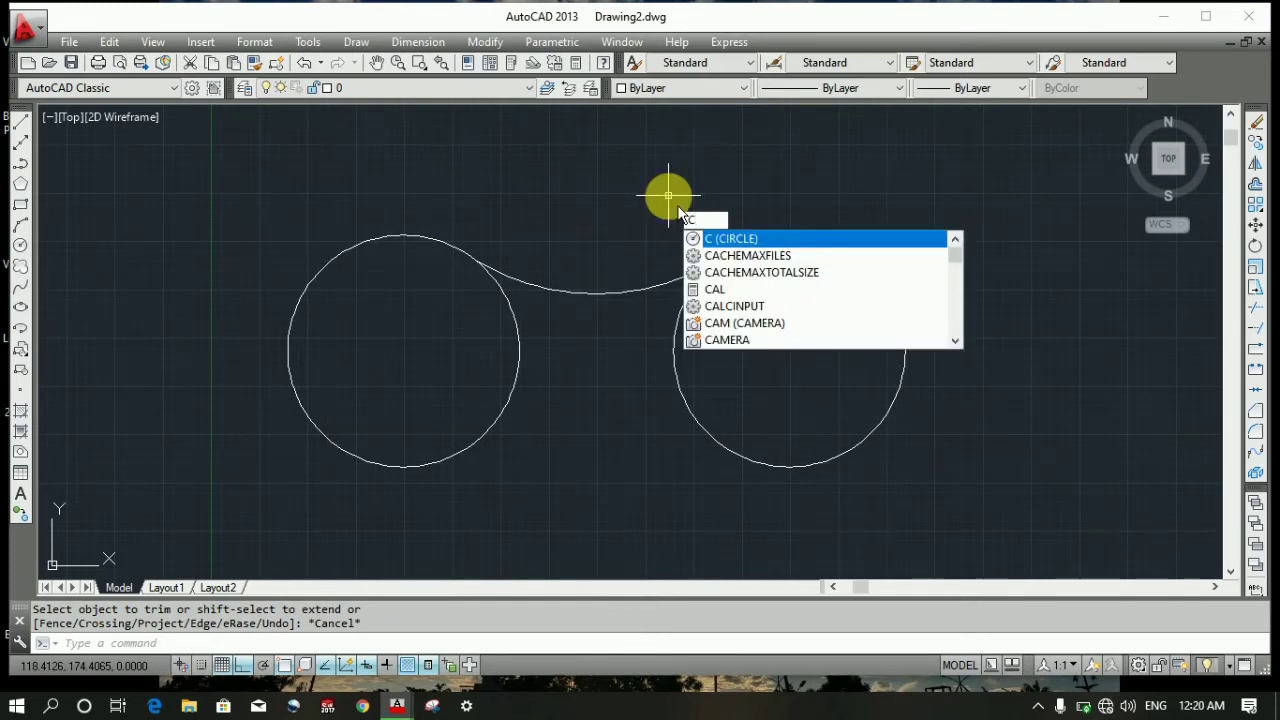
key(BackSpace)
text(c)
key(Return)
text(ttr)
key(Return)
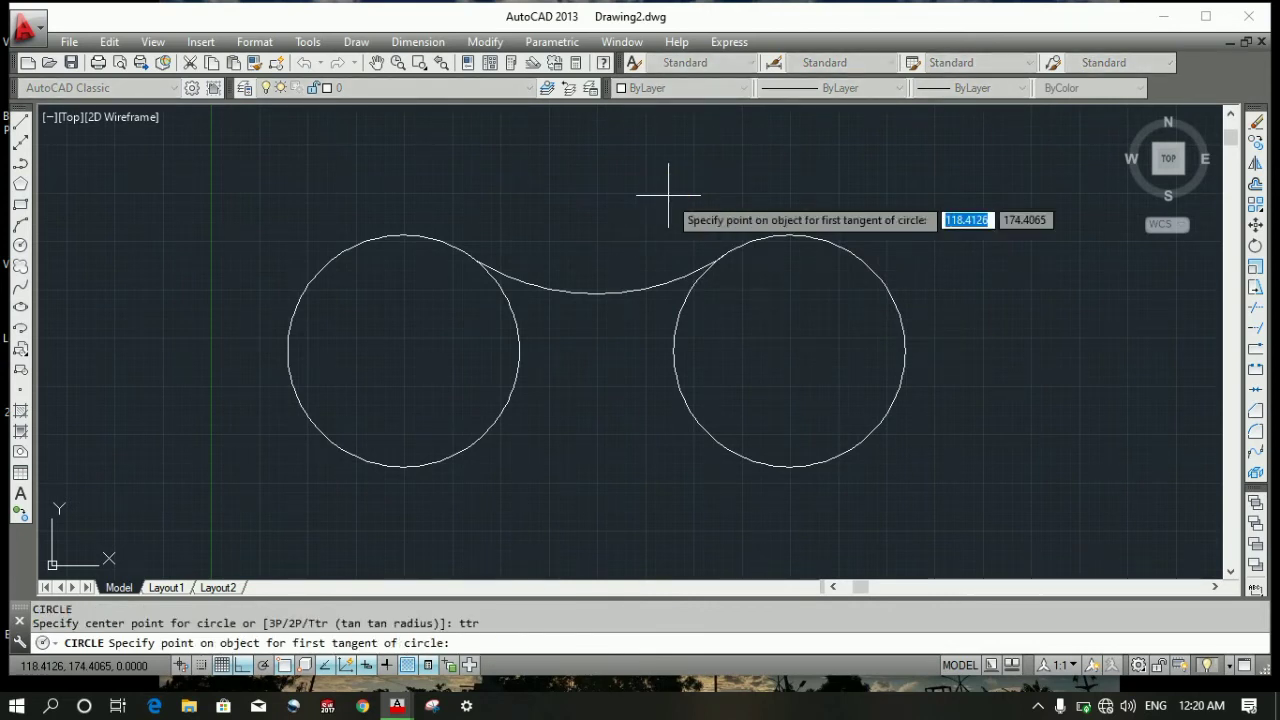
click(403, 464)
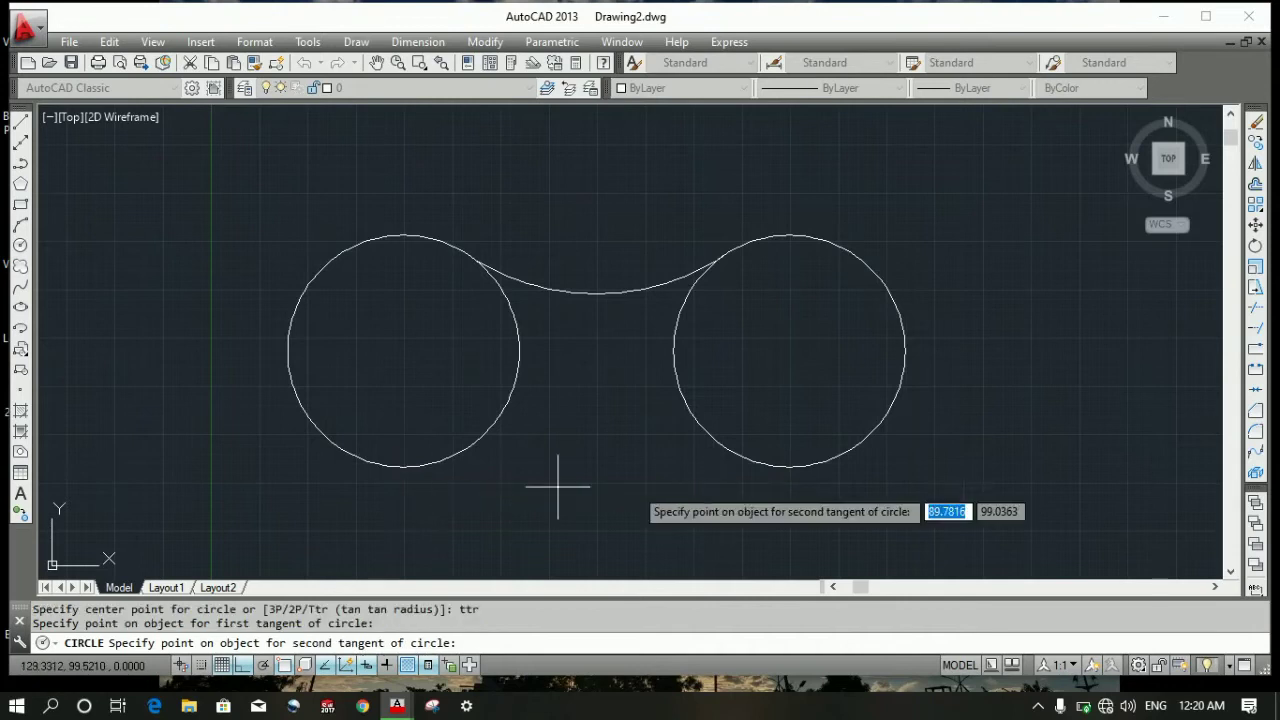
click(788, 464)
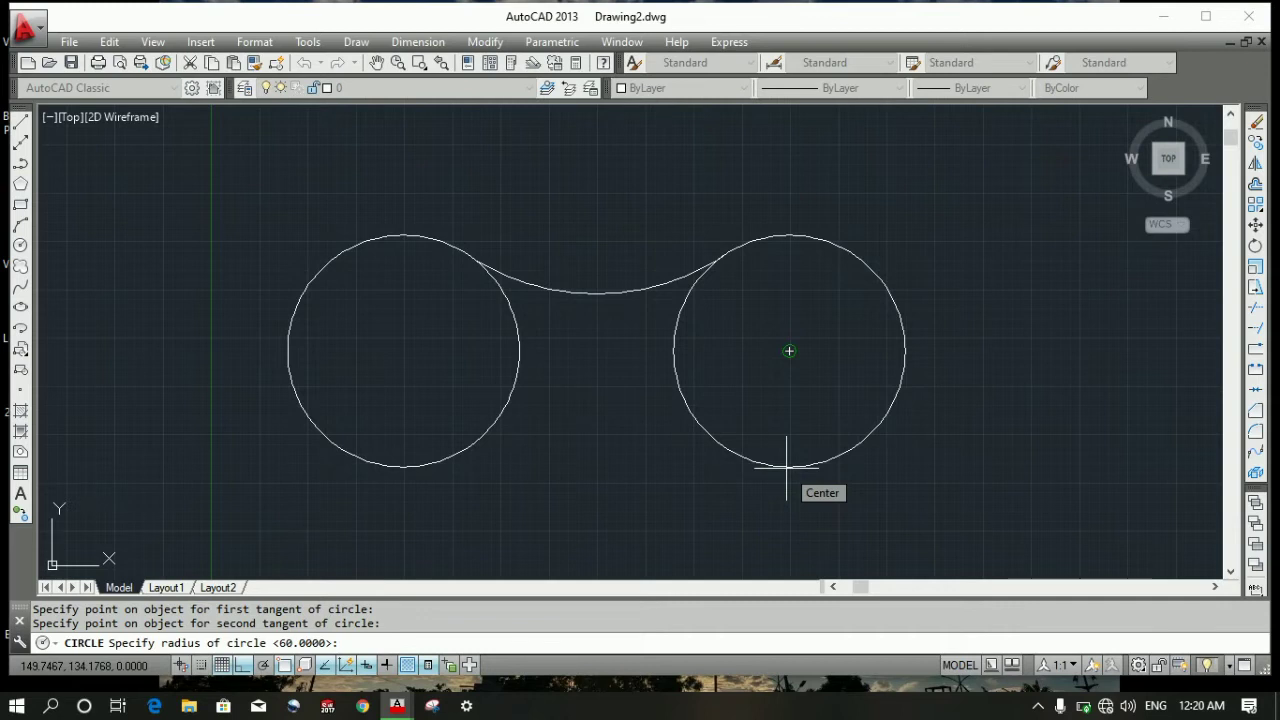
text(60)
key(Return)
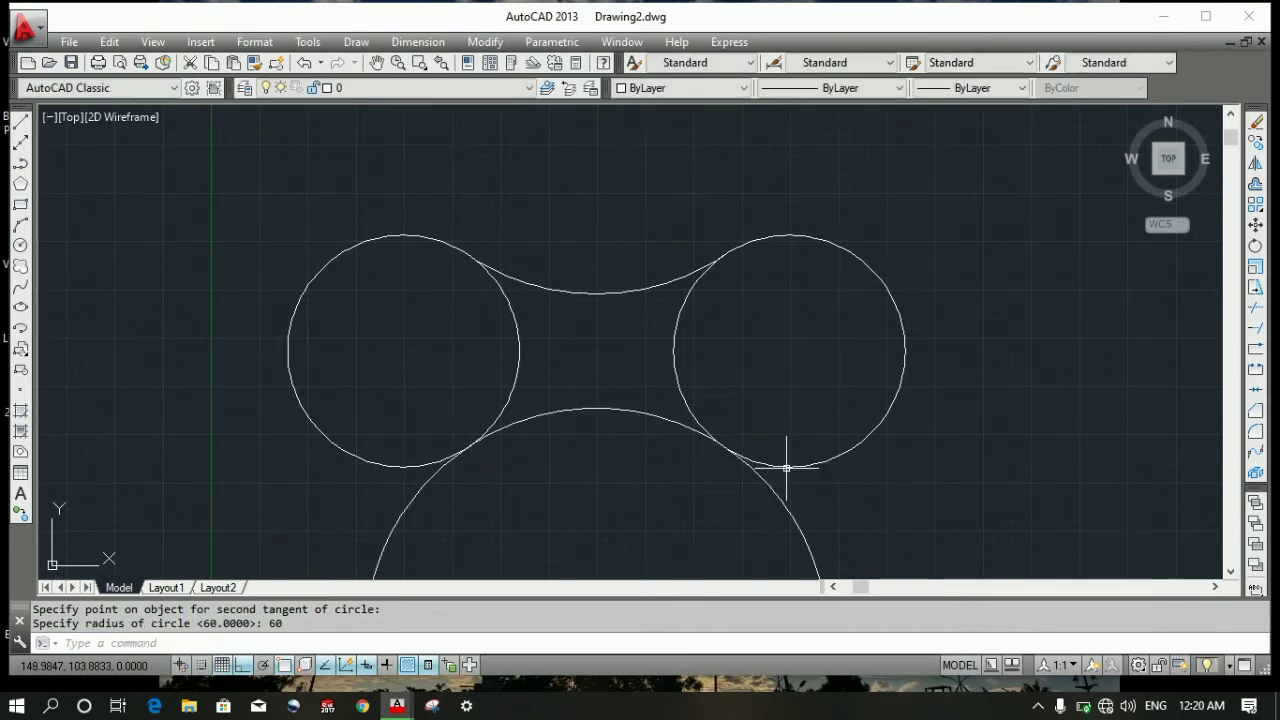
click(1255, 308)
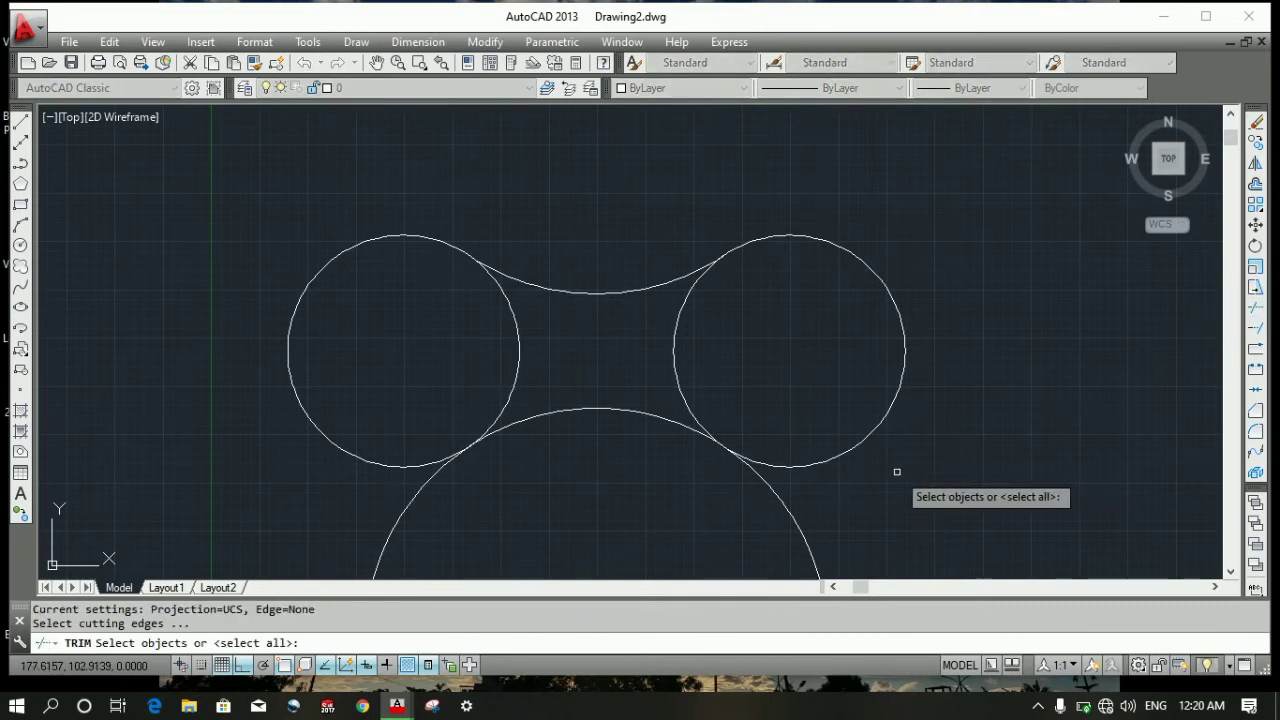
- Trim away the lower R60 circle's portion below the two small circles
key(Escape)
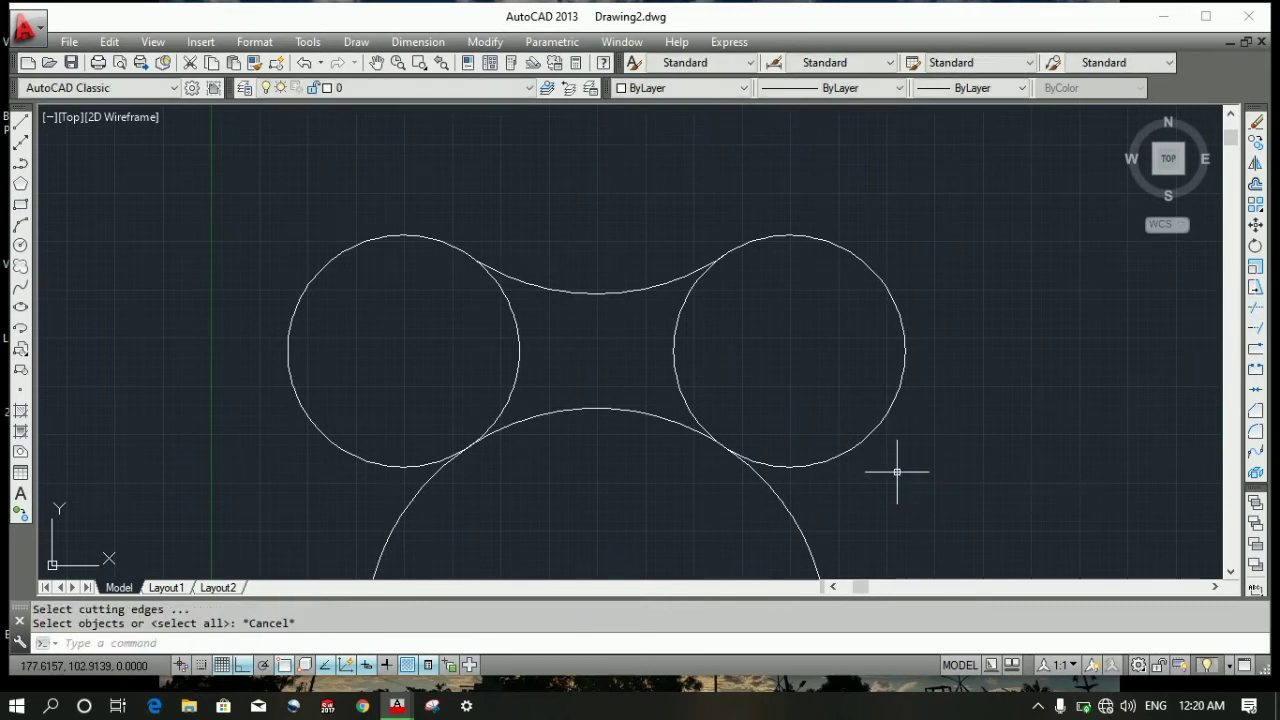
click(897, 472)
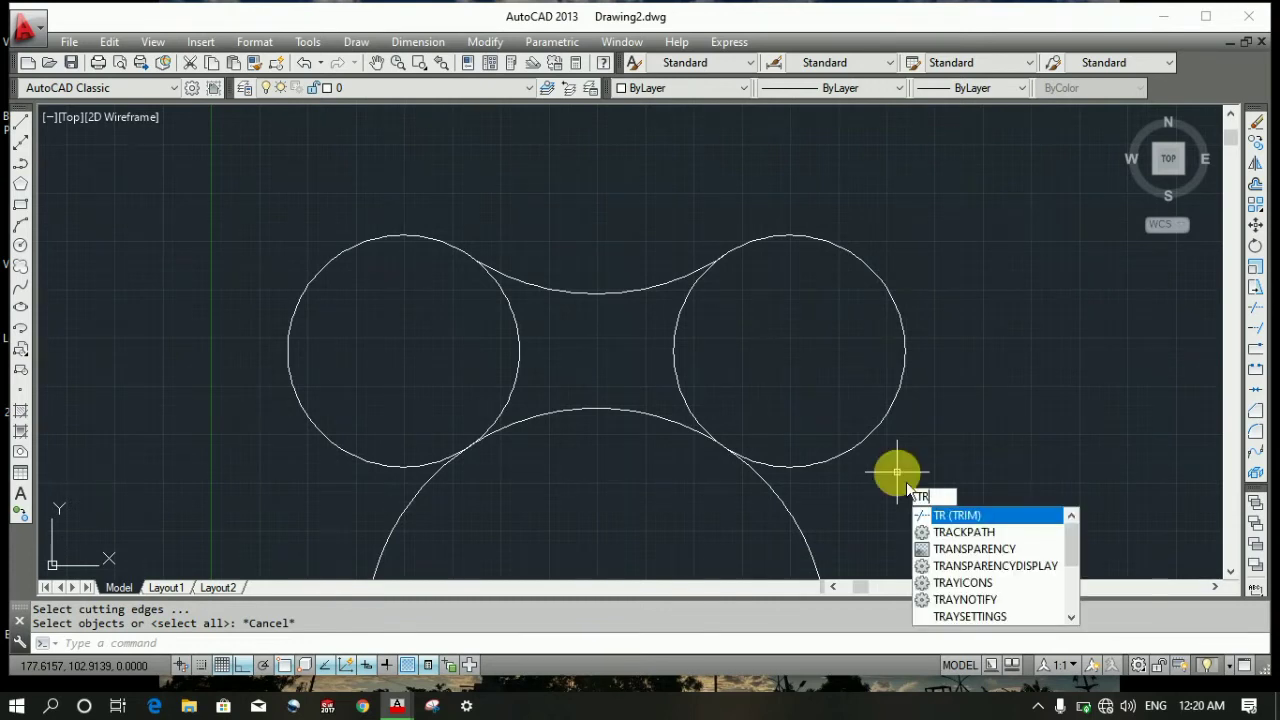
key(Return)
key(Return)
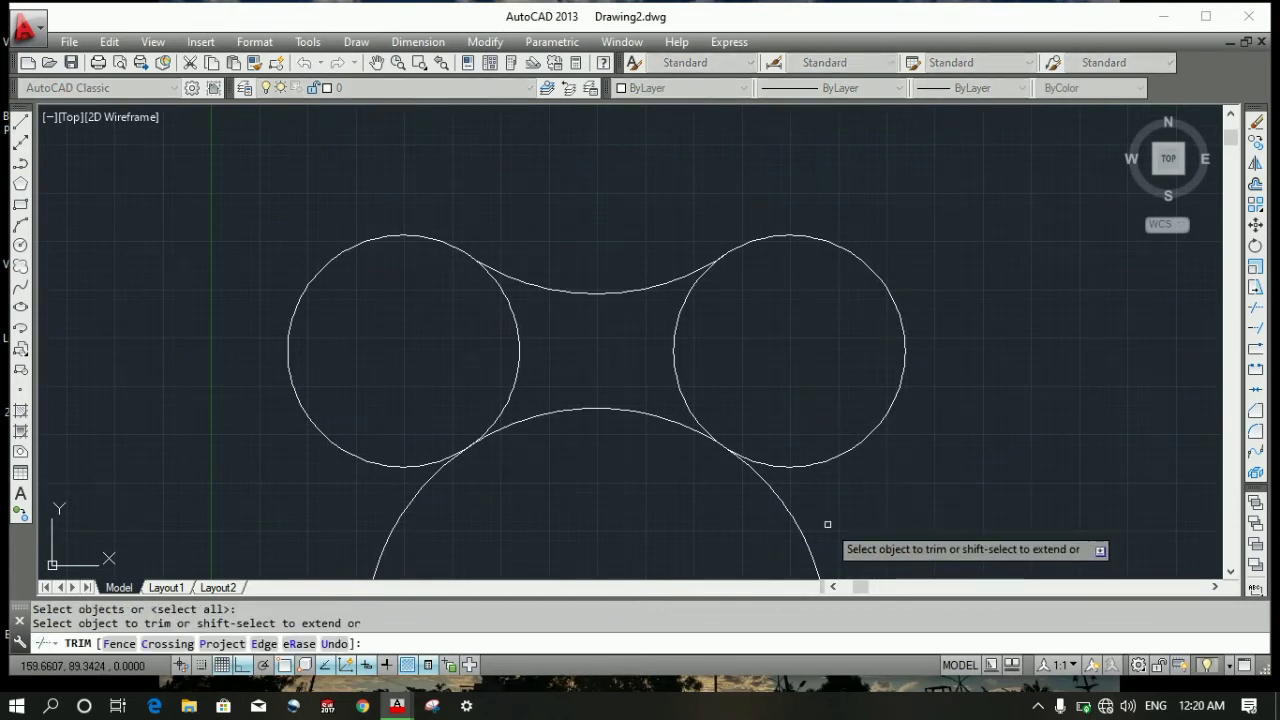
click(827, 524)
click(746, 523)
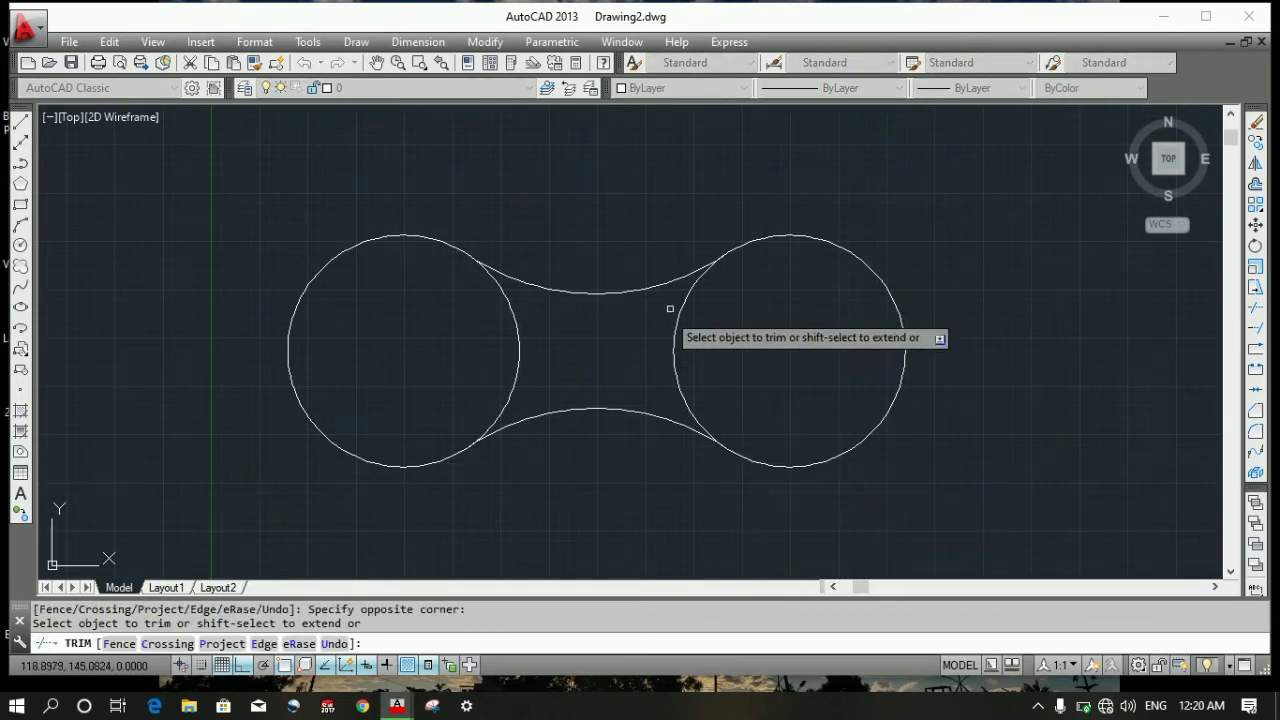
- Trim the small circles' inner arcs and the remaining excess to close the outline
click(708, 308)
click(484, 364)
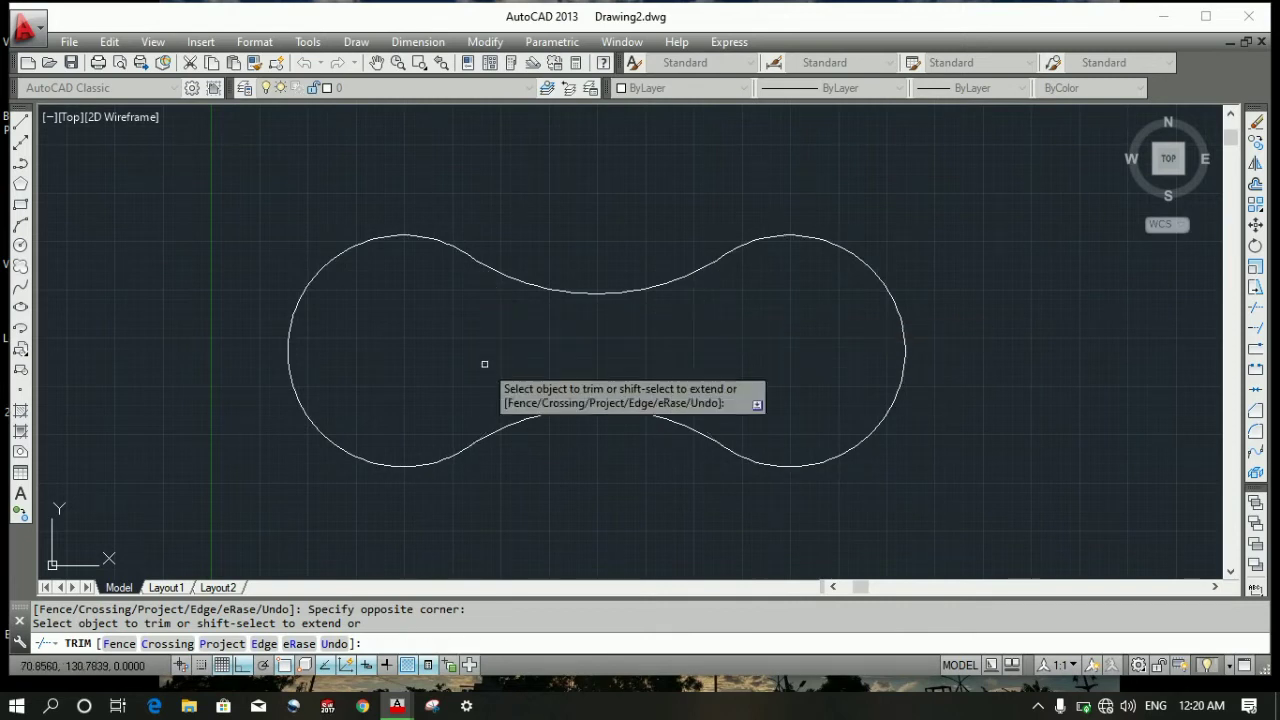
click(571, 150)
click(594, 177)
click(594, 179)
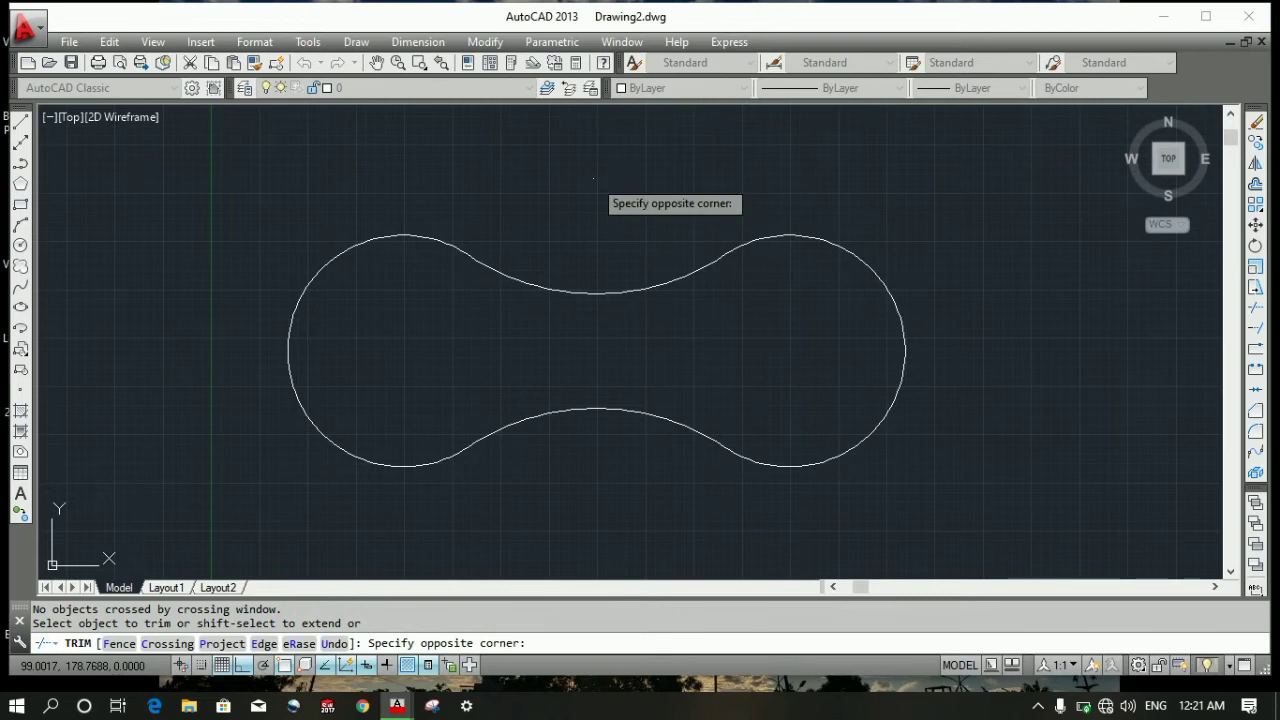
right_click(594, 178)
click(628, 211)
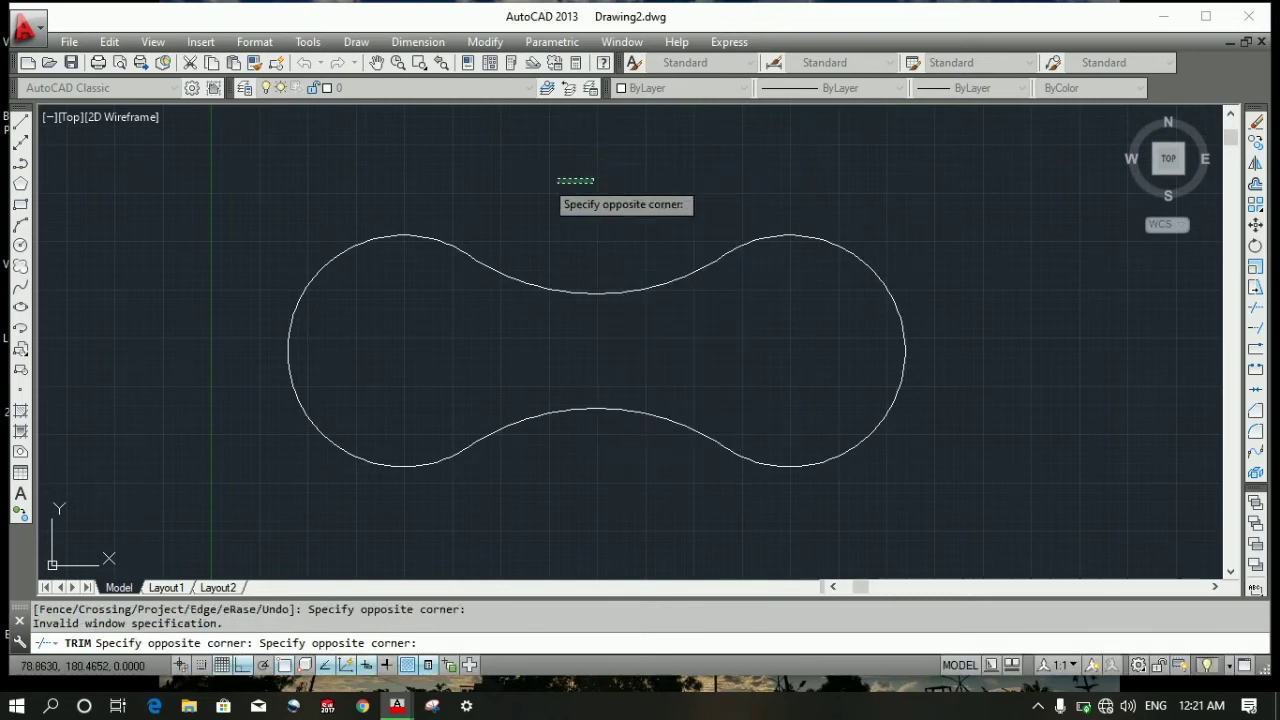
click(440, 150)
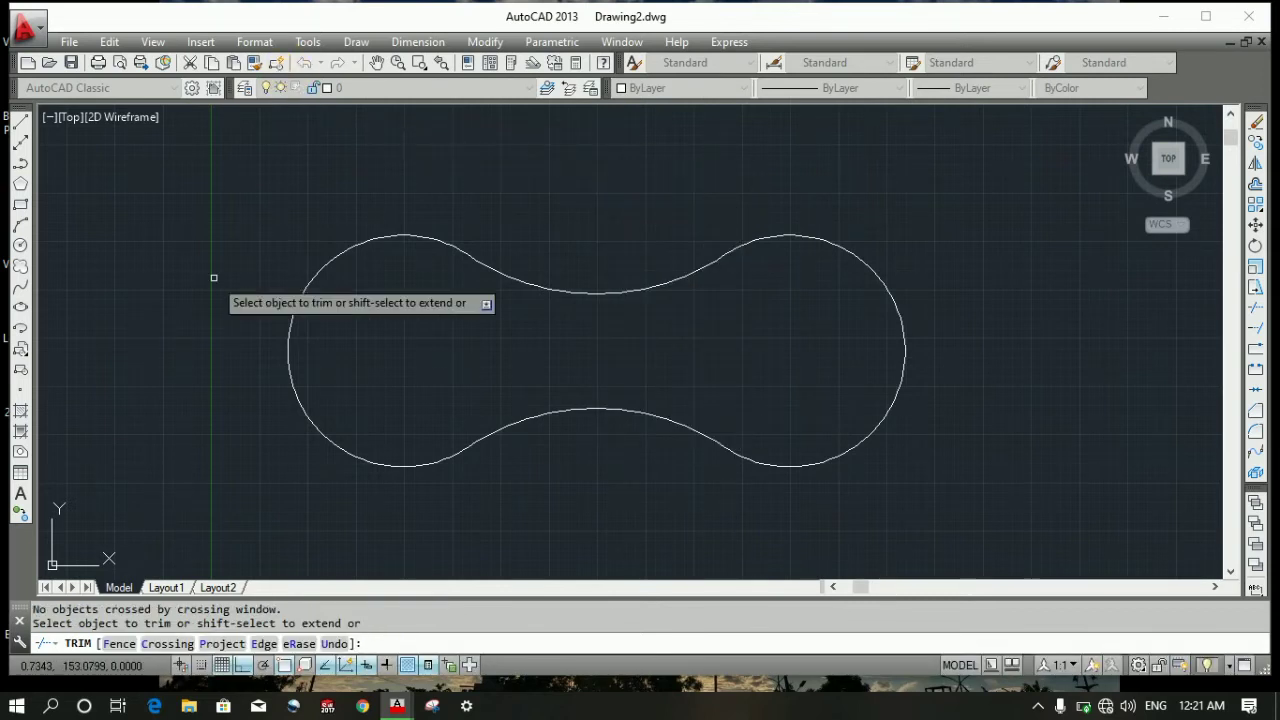
key(Escape)
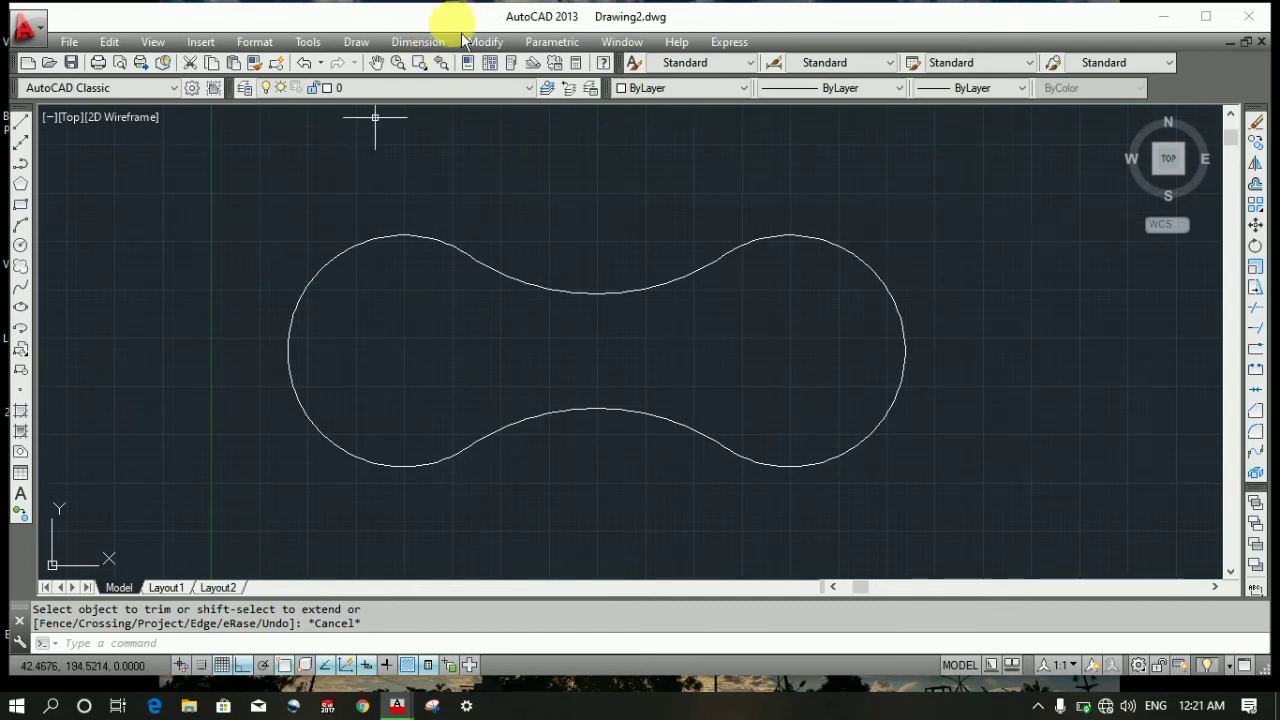
- Add a linear 100 dimension between the two small circle centres
click(420, 42)
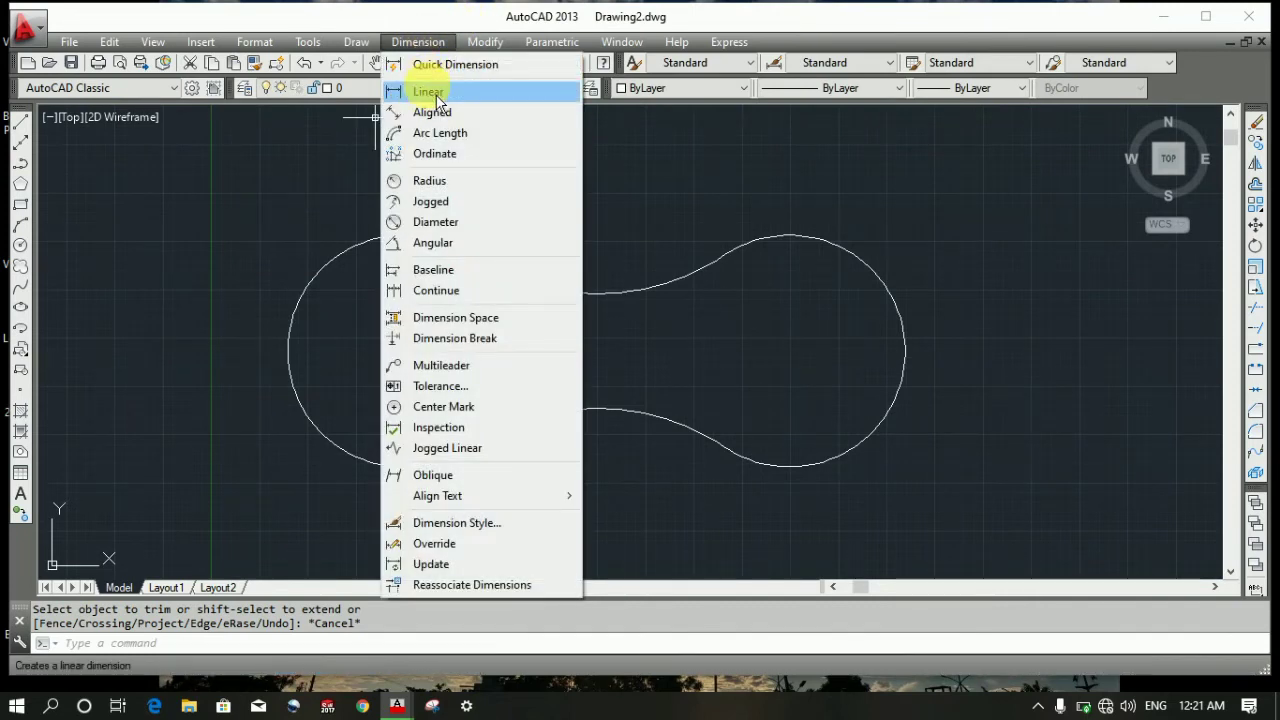
click(428, 91)
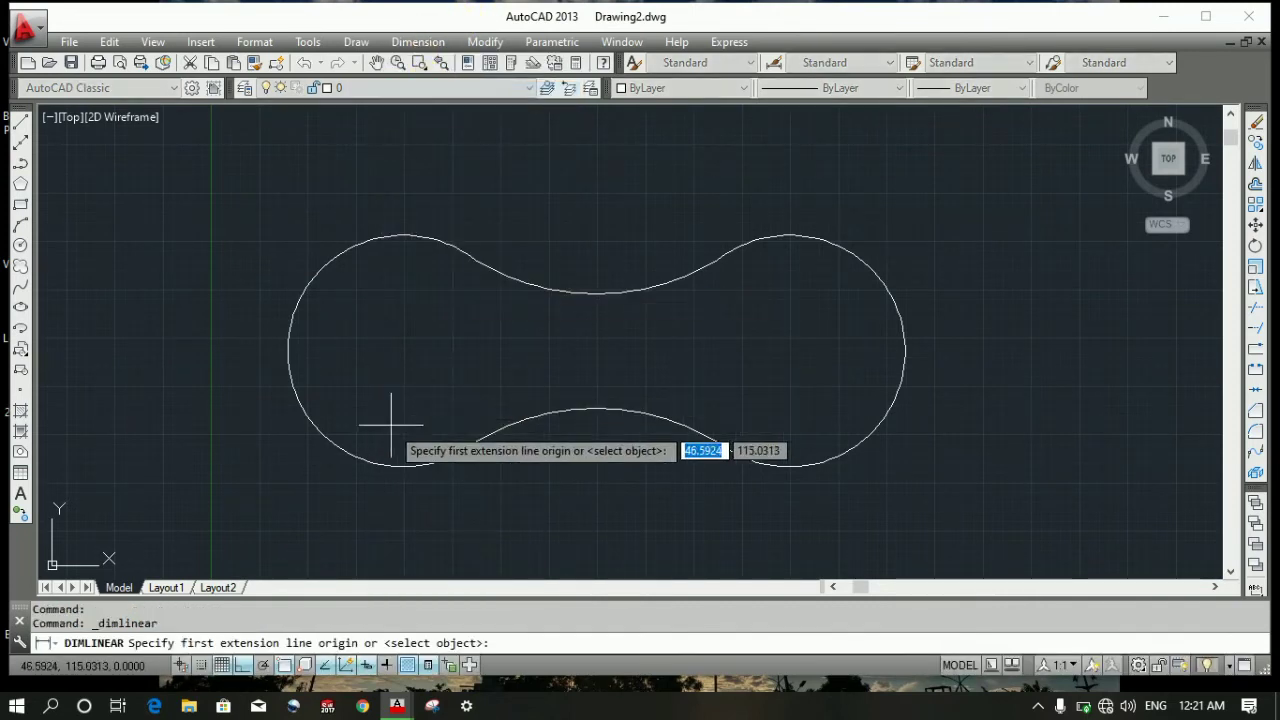
click(403, 351)
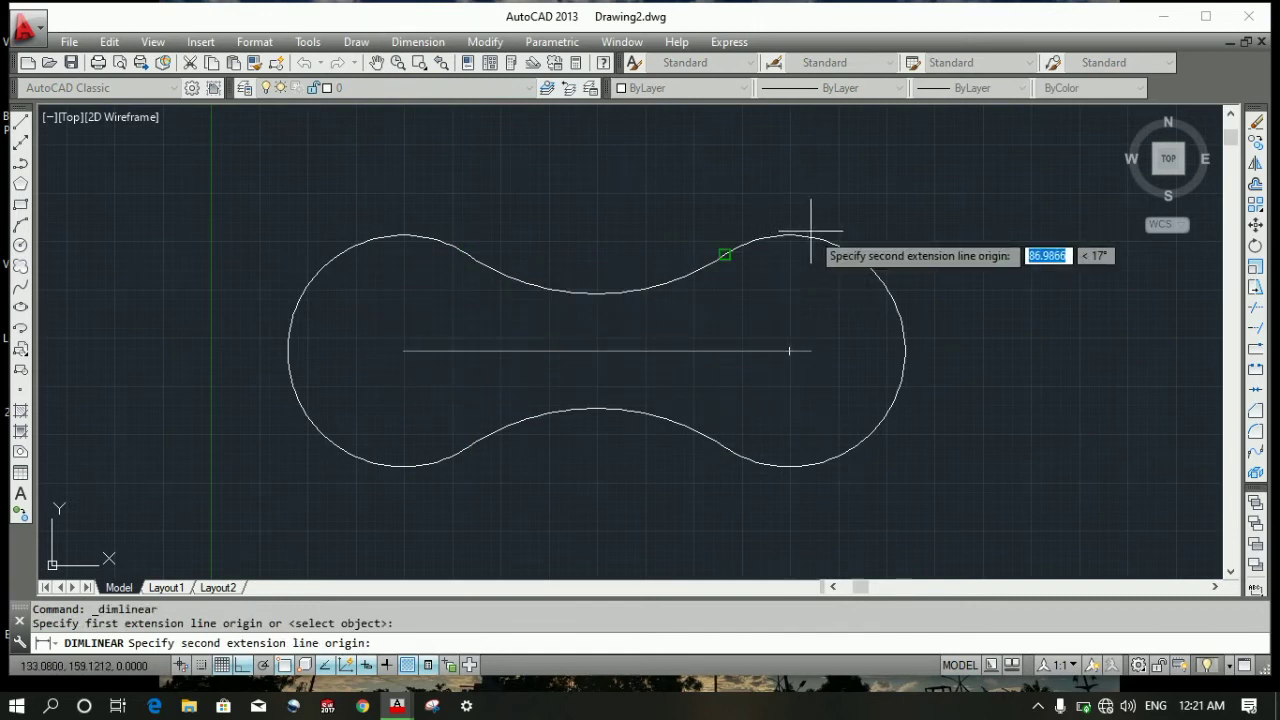
click(786, 346)
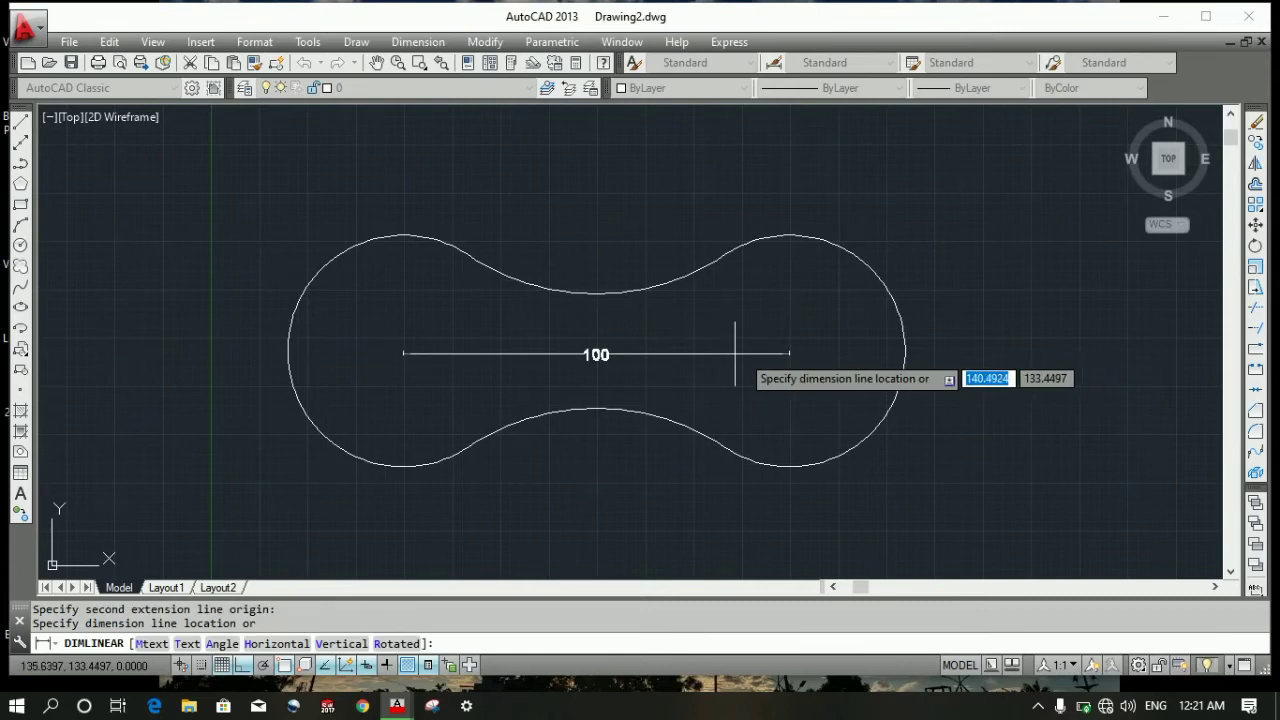
click(611, 358)
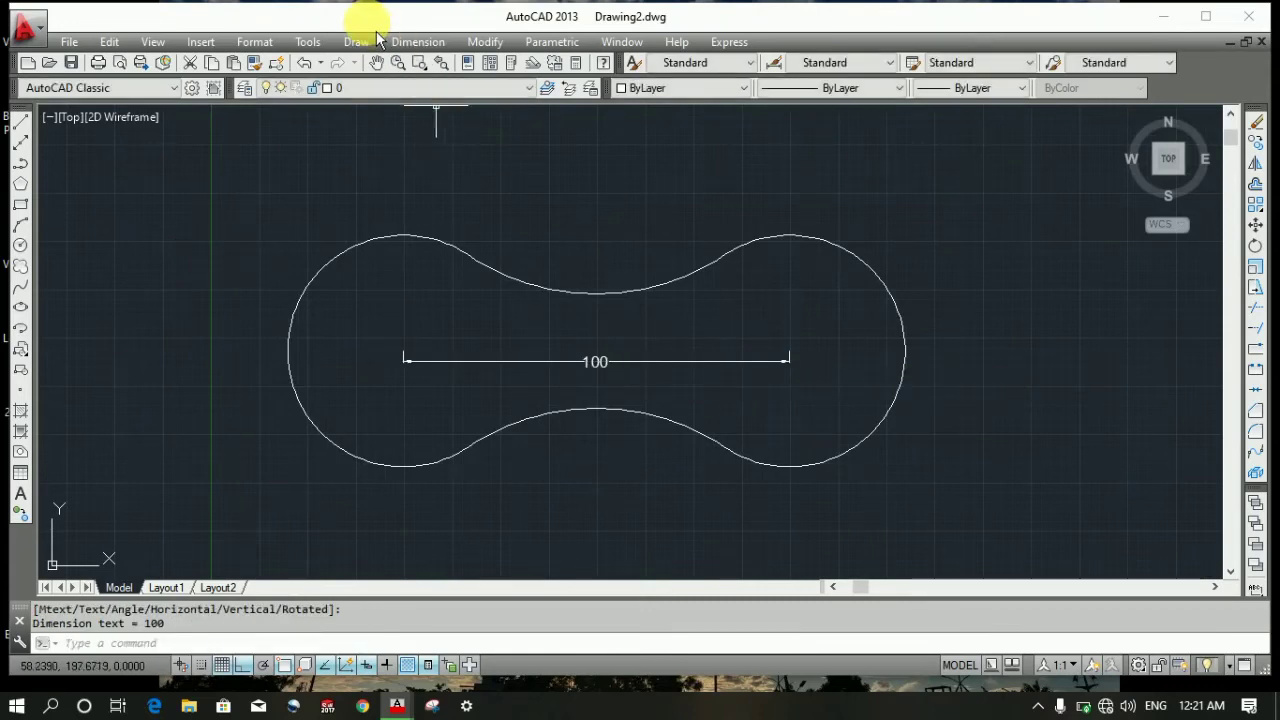
click(415, 42)
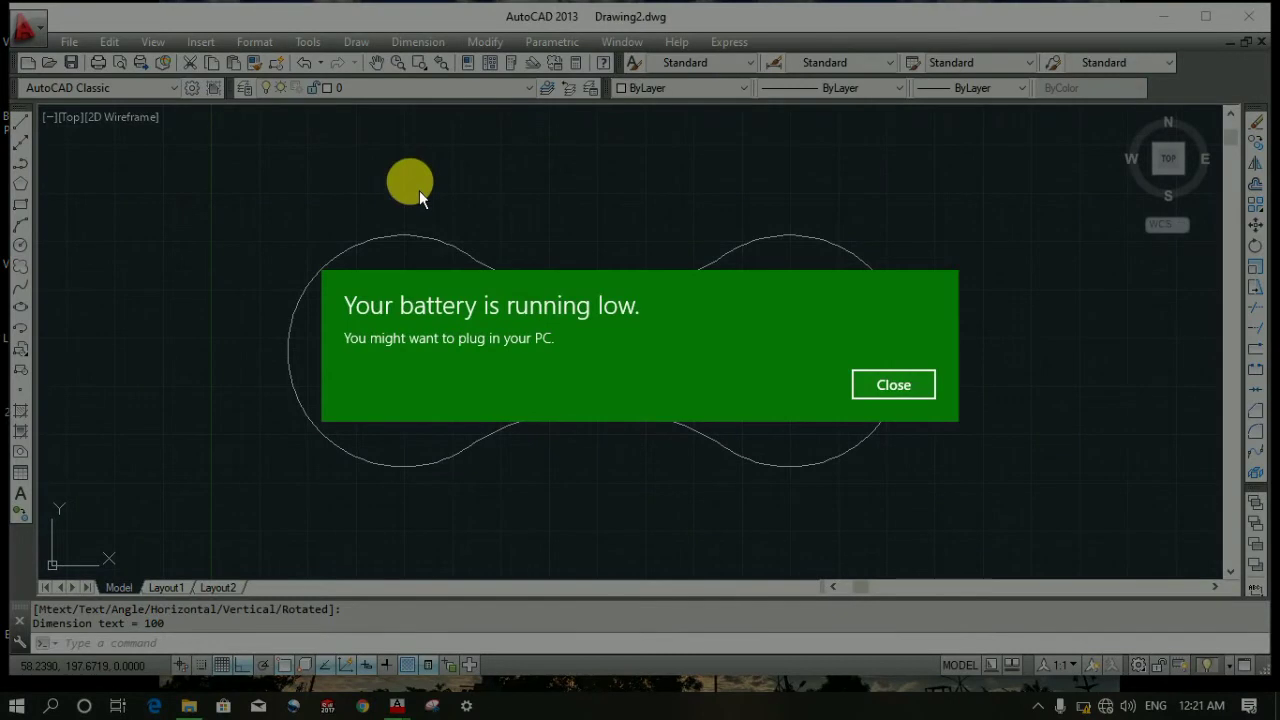
click(915, 387)
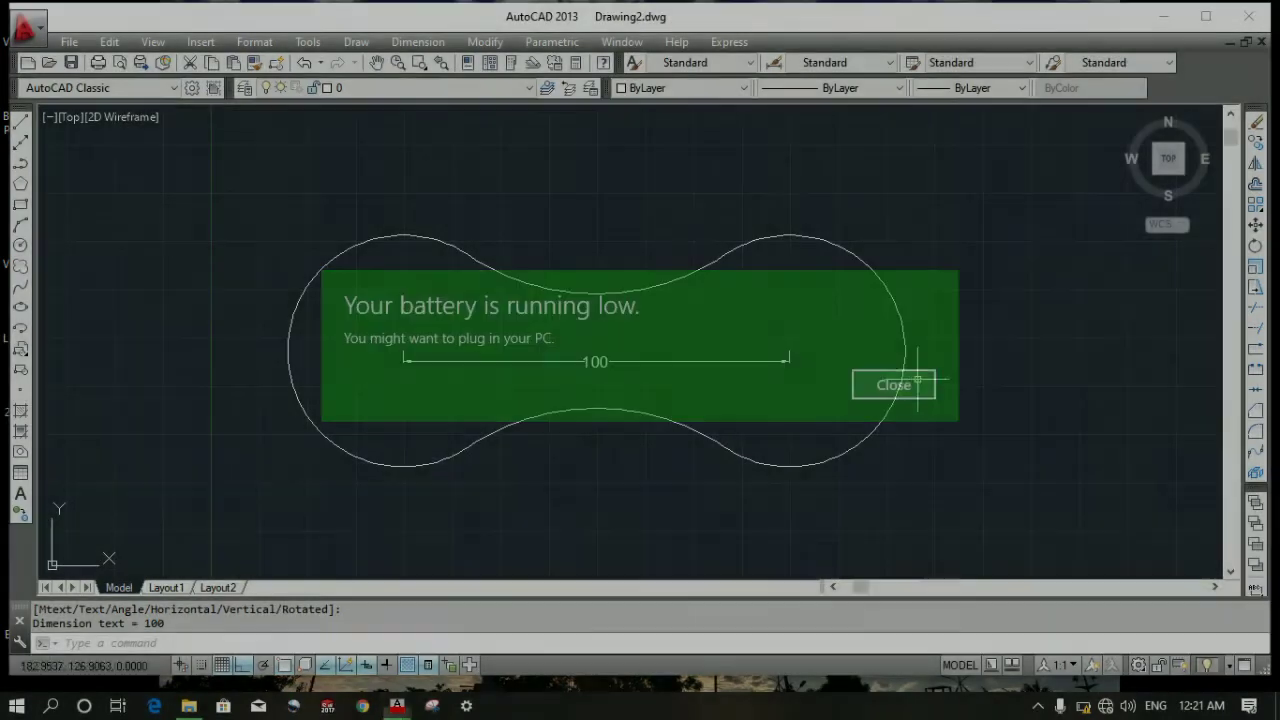
click(415, 46)
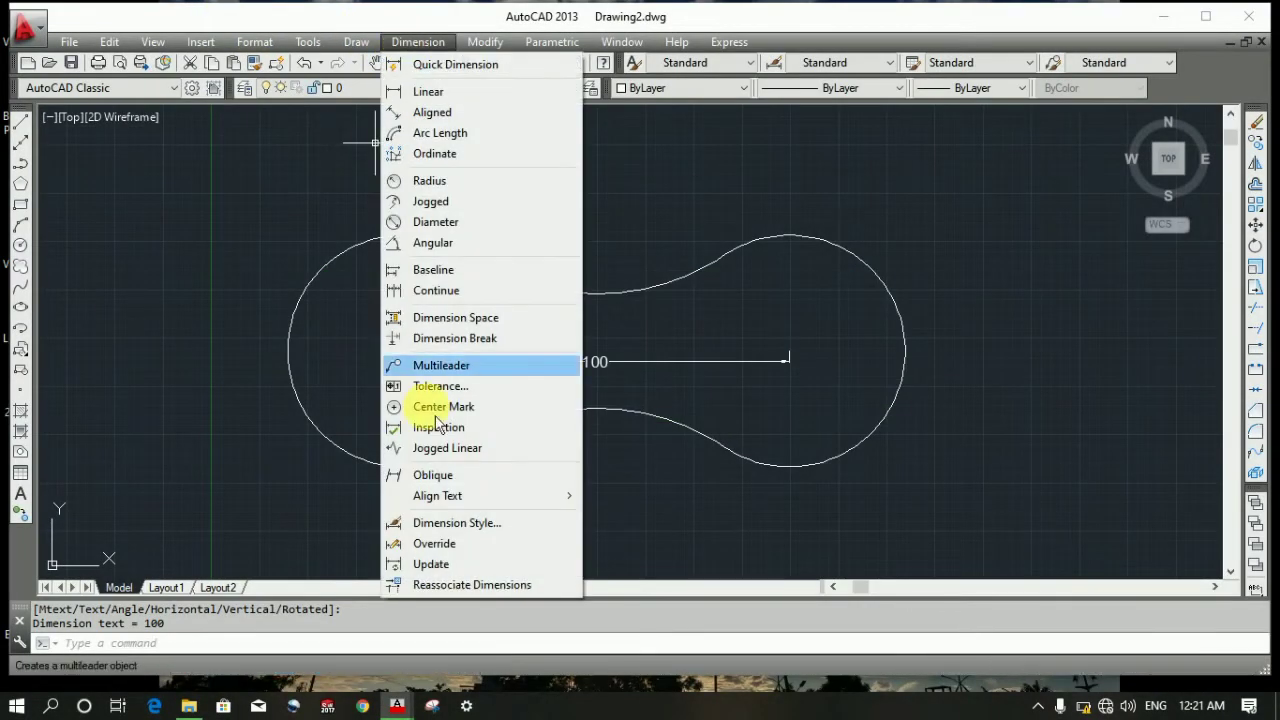
- Add radius dimensions: R30 on both end lobes, R60 on upper and lower arcs
click(452, 186)
click(318, 280)
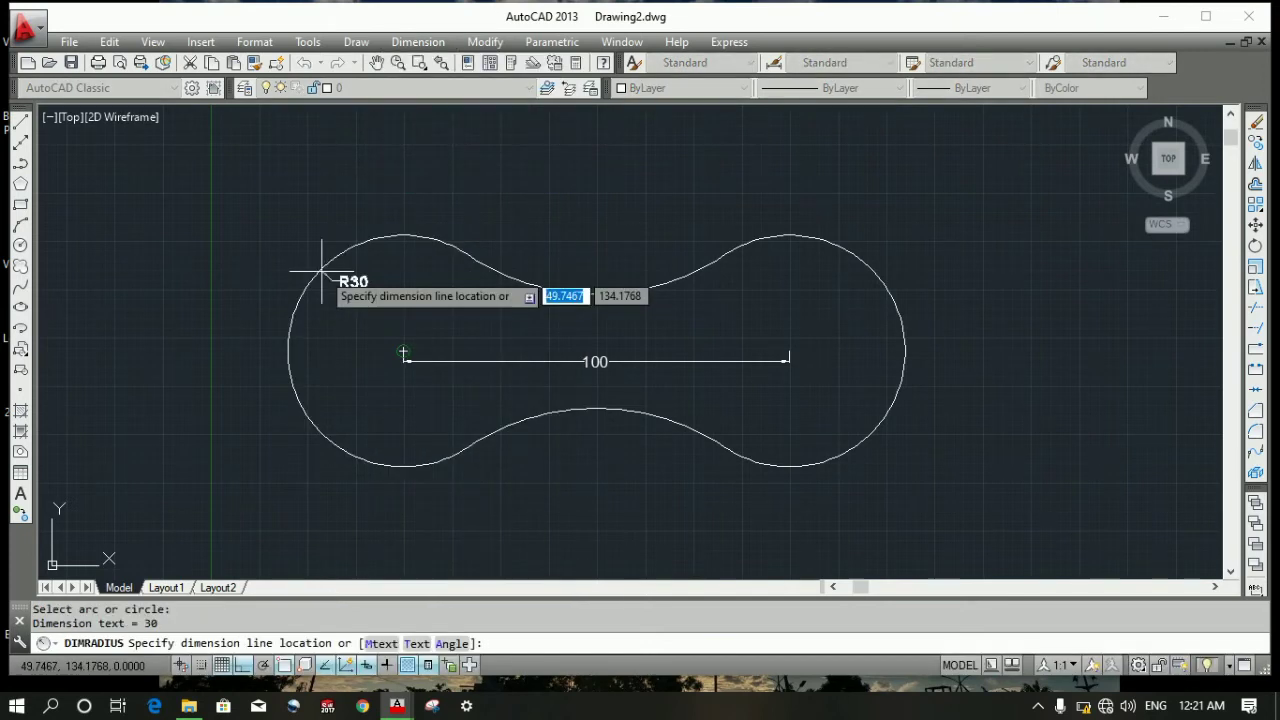
click(236, 248)
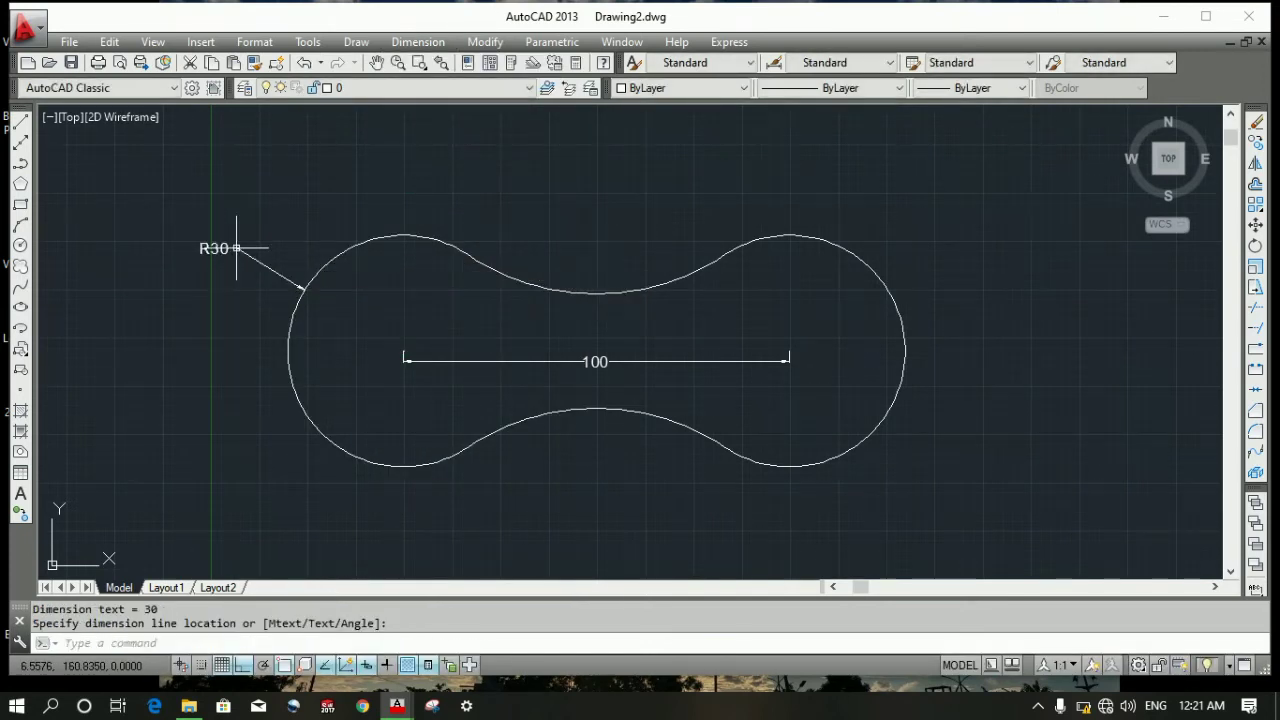
key(Return)
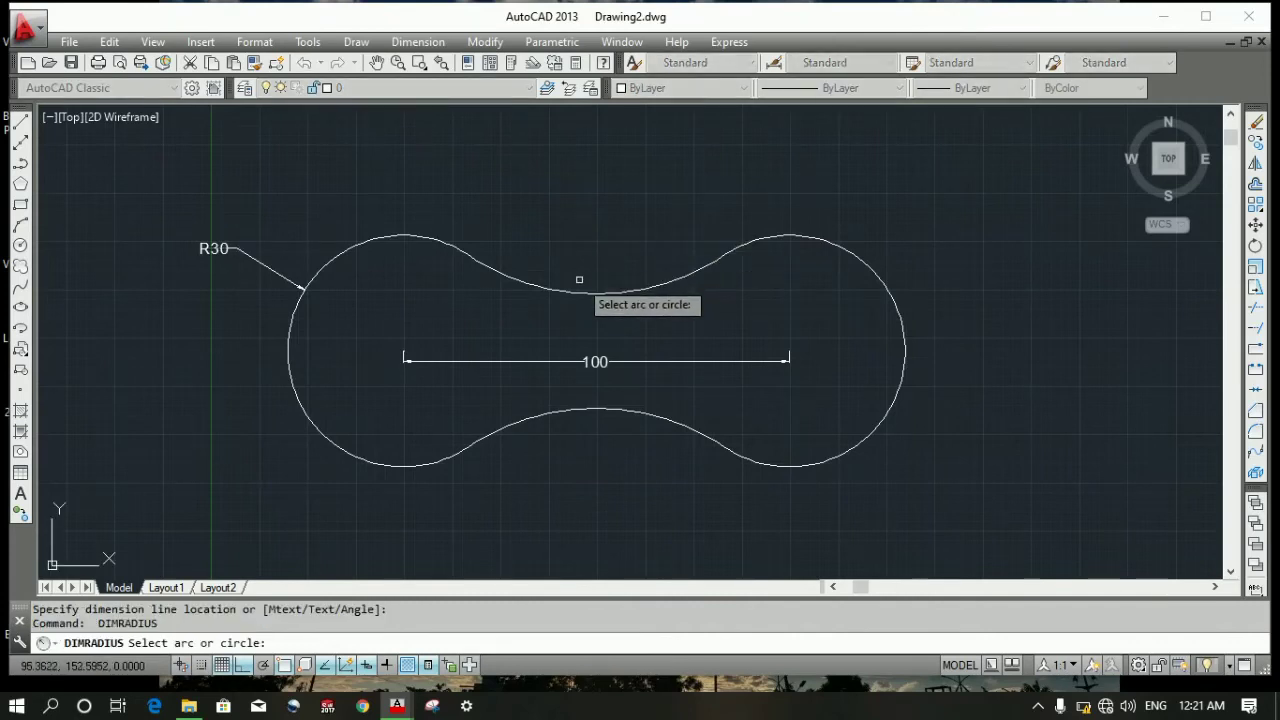
click(585, 291)
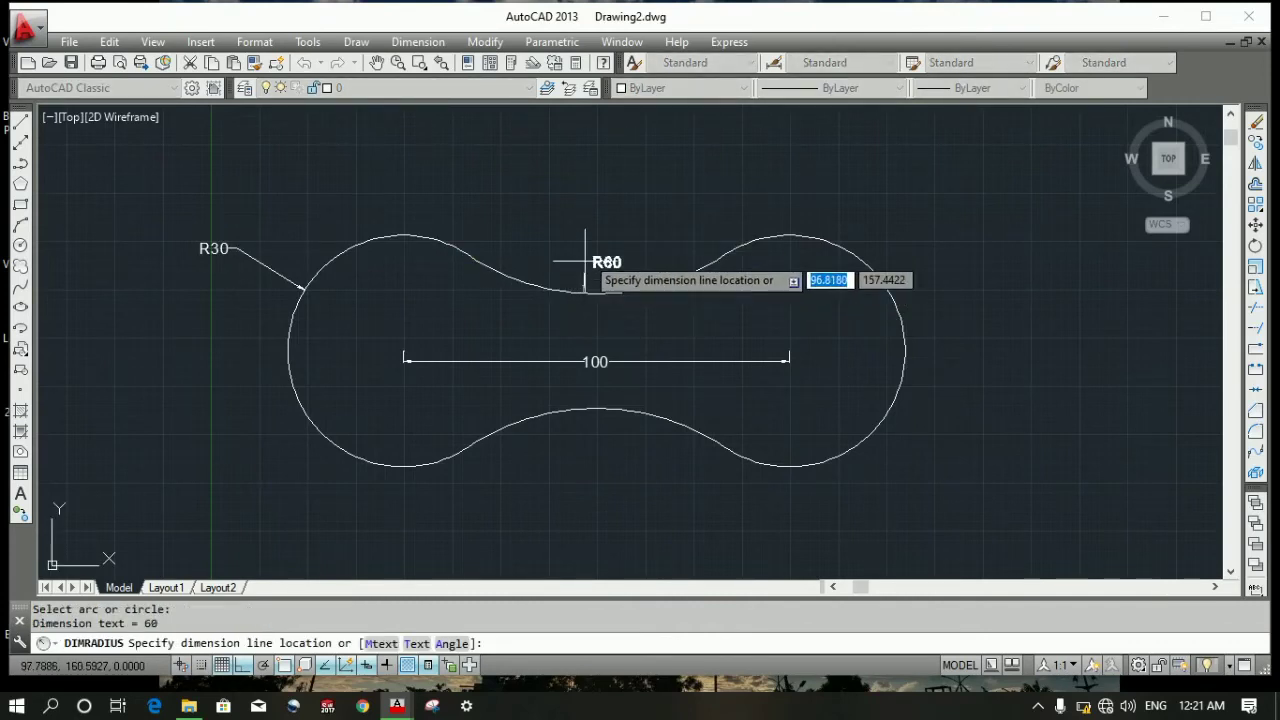
click(598, 205)
key(Return)
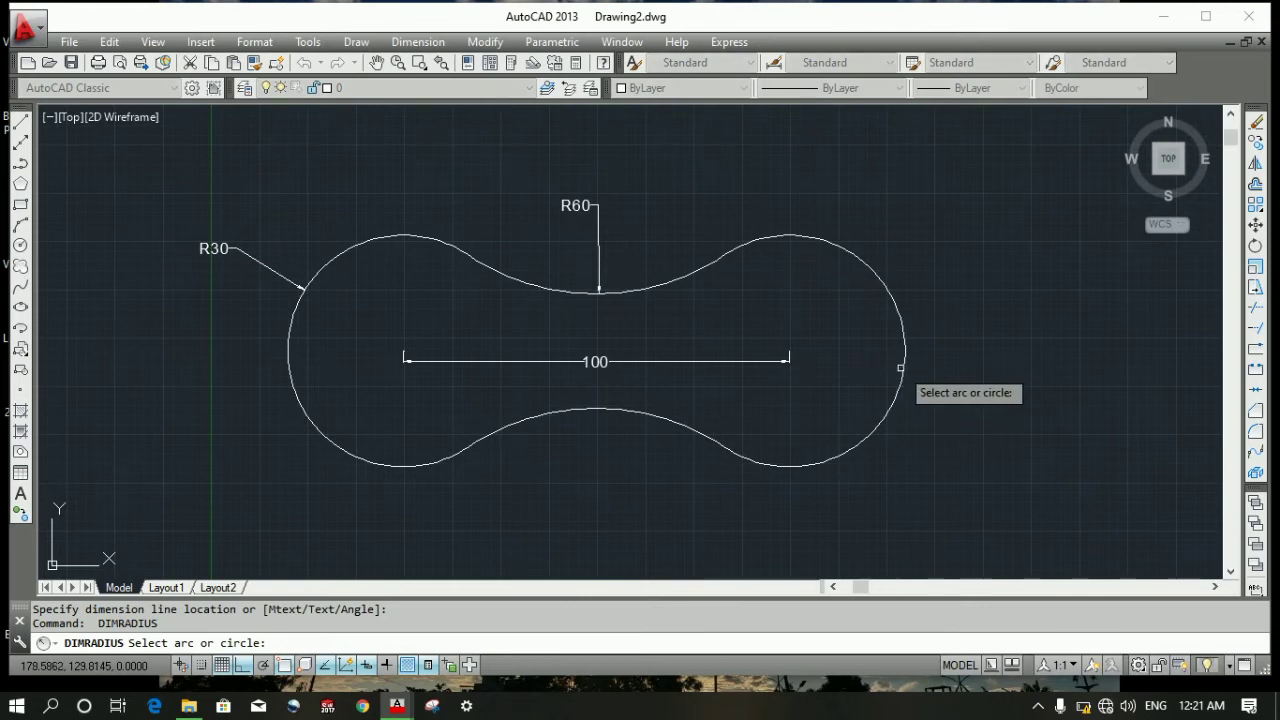
click(900, 368)
click(980, 345)
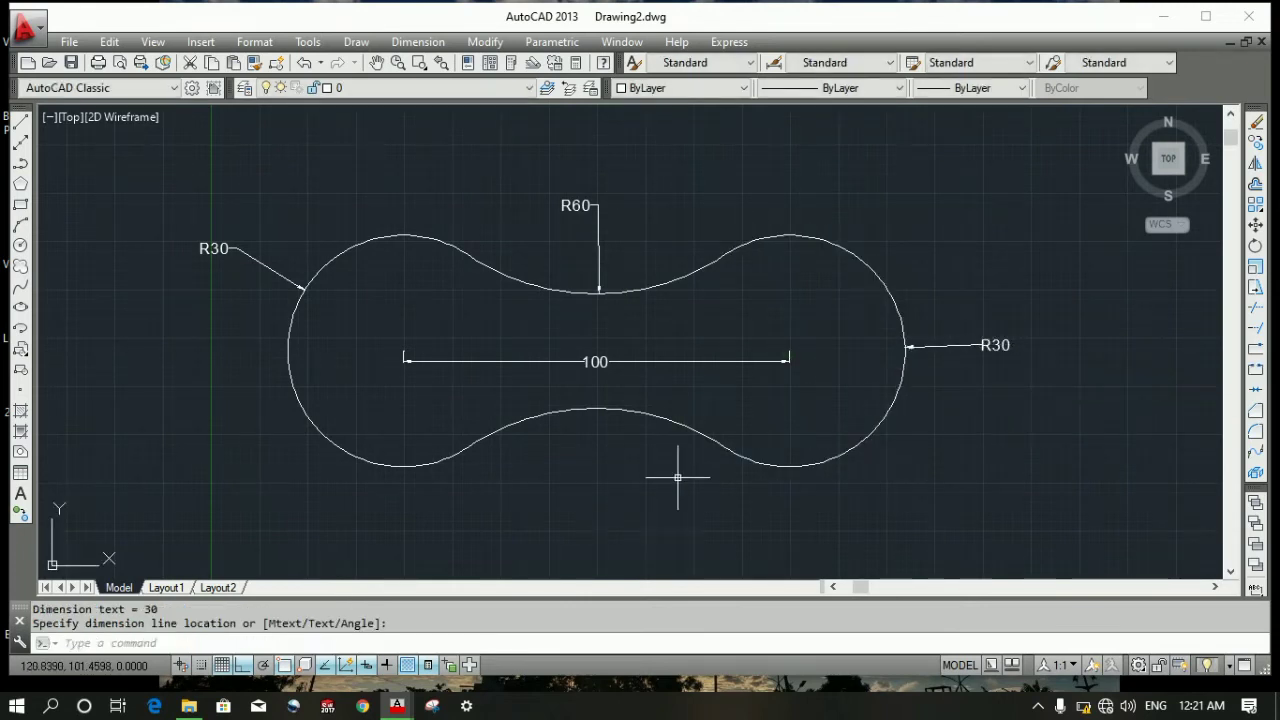
key(Return)
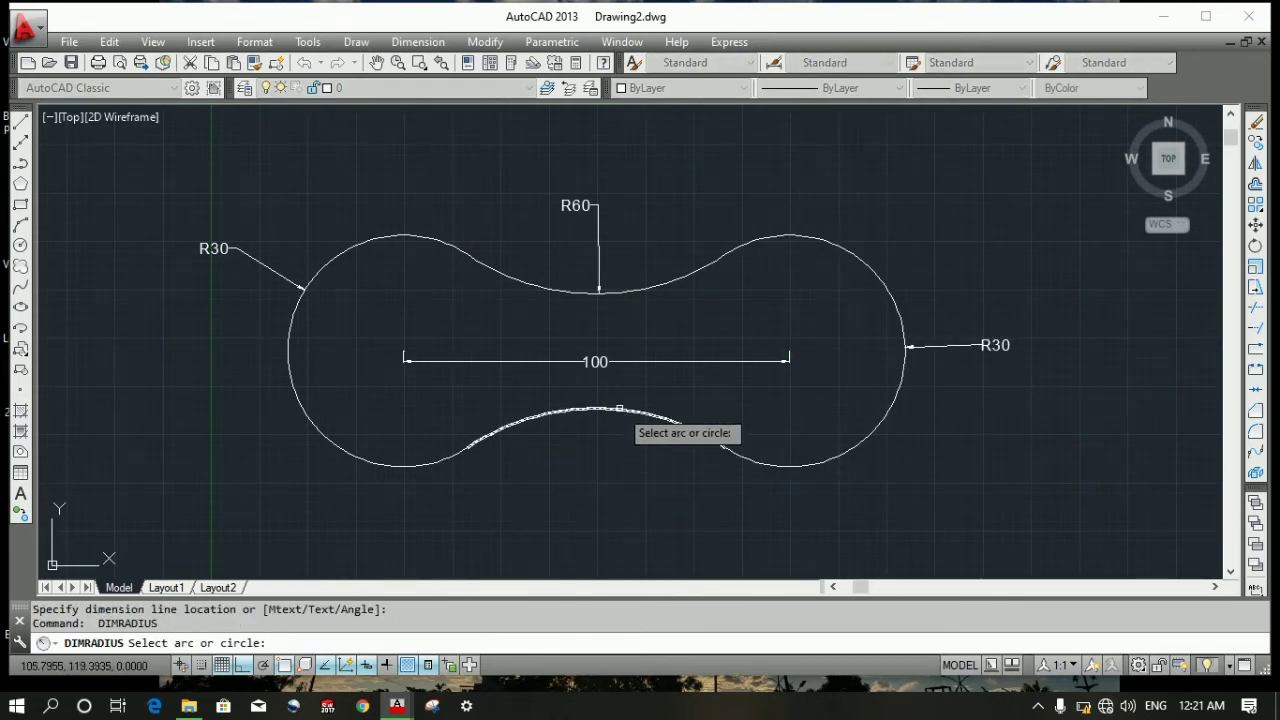
click(620, 408)
click(572, 499)
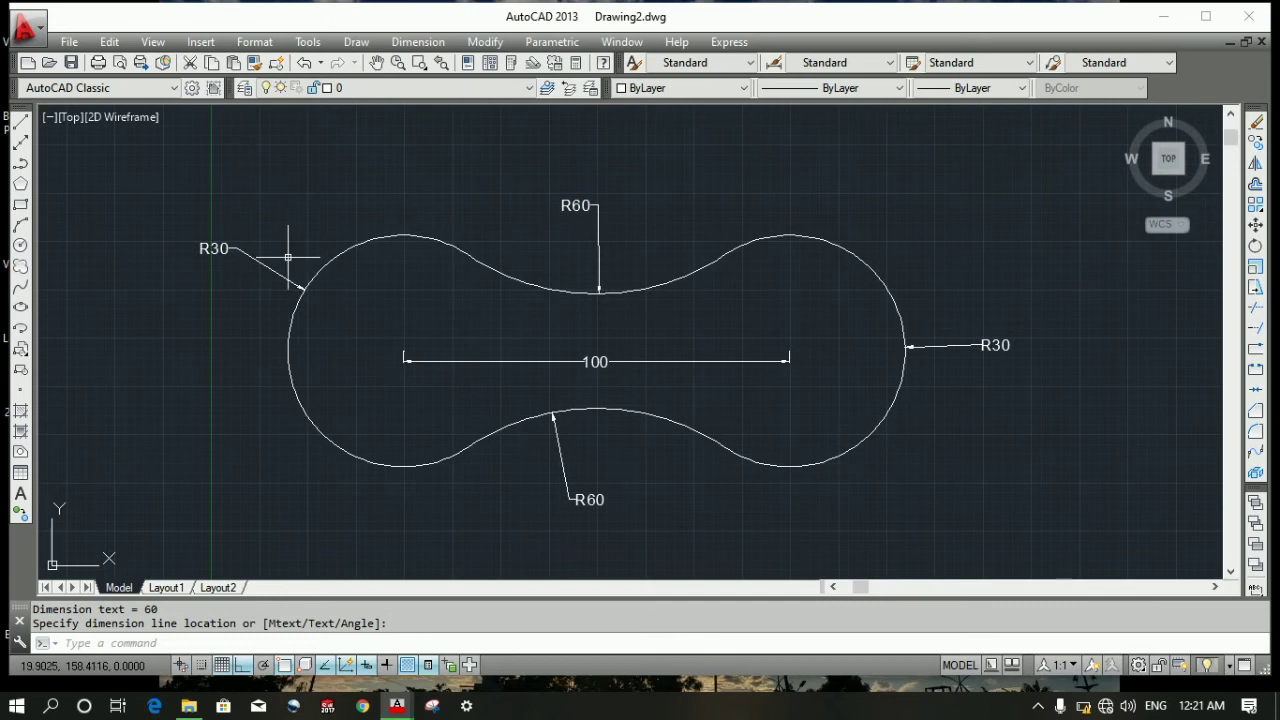
- Regenerate the drawing with Regen All and zoom onto an empty area
click(173, 45)
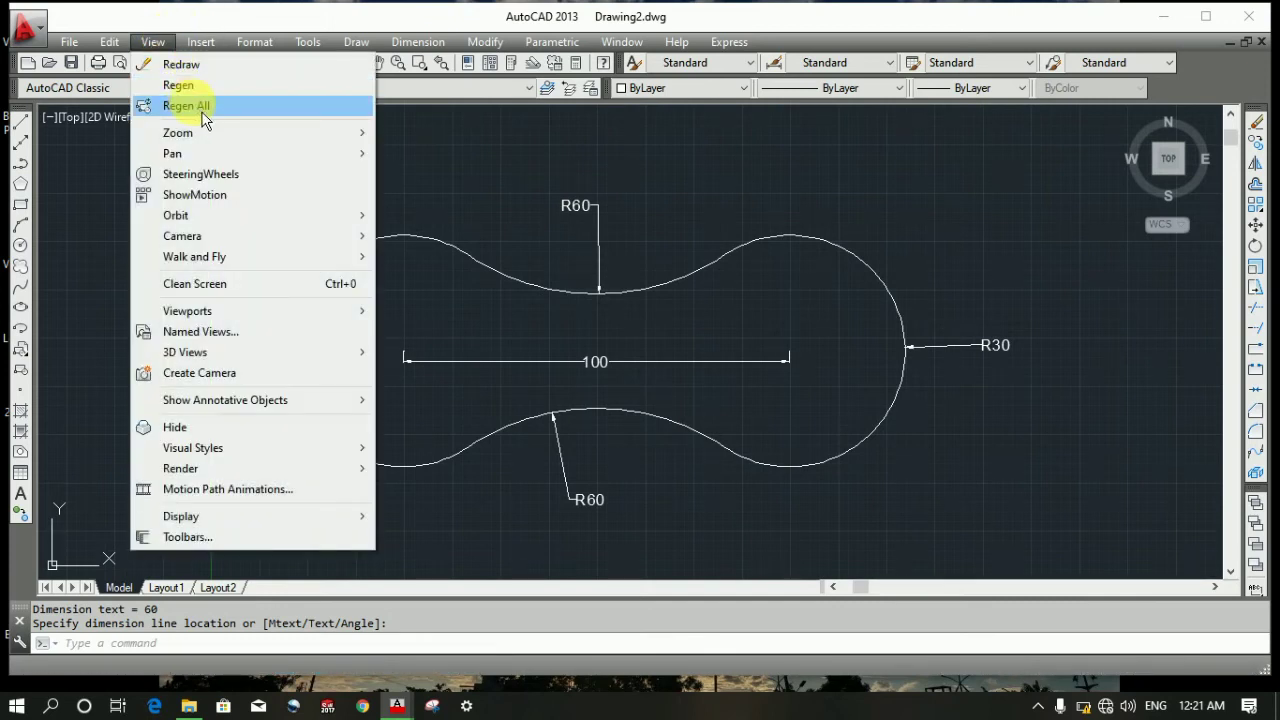
click(203, 108)
scroll(243, 172, down, 5)
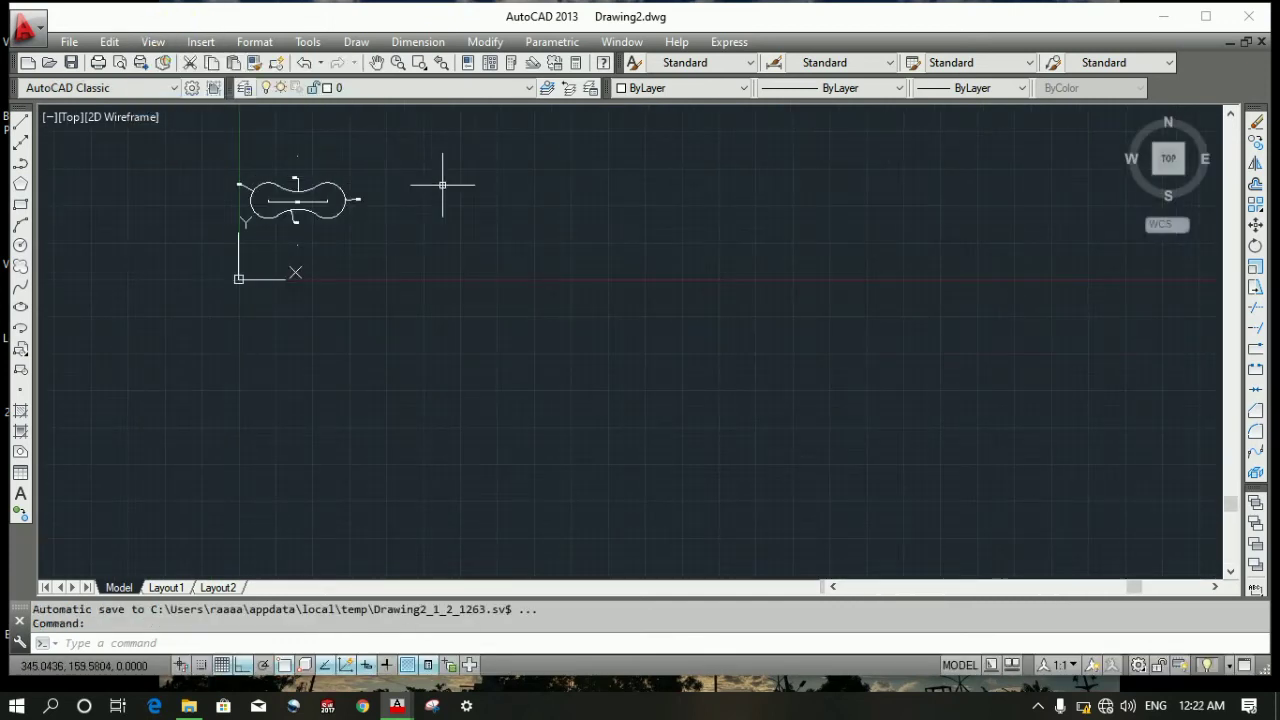
scroll(452, 183, up, 3)
scroll(628, 227, up, 2)
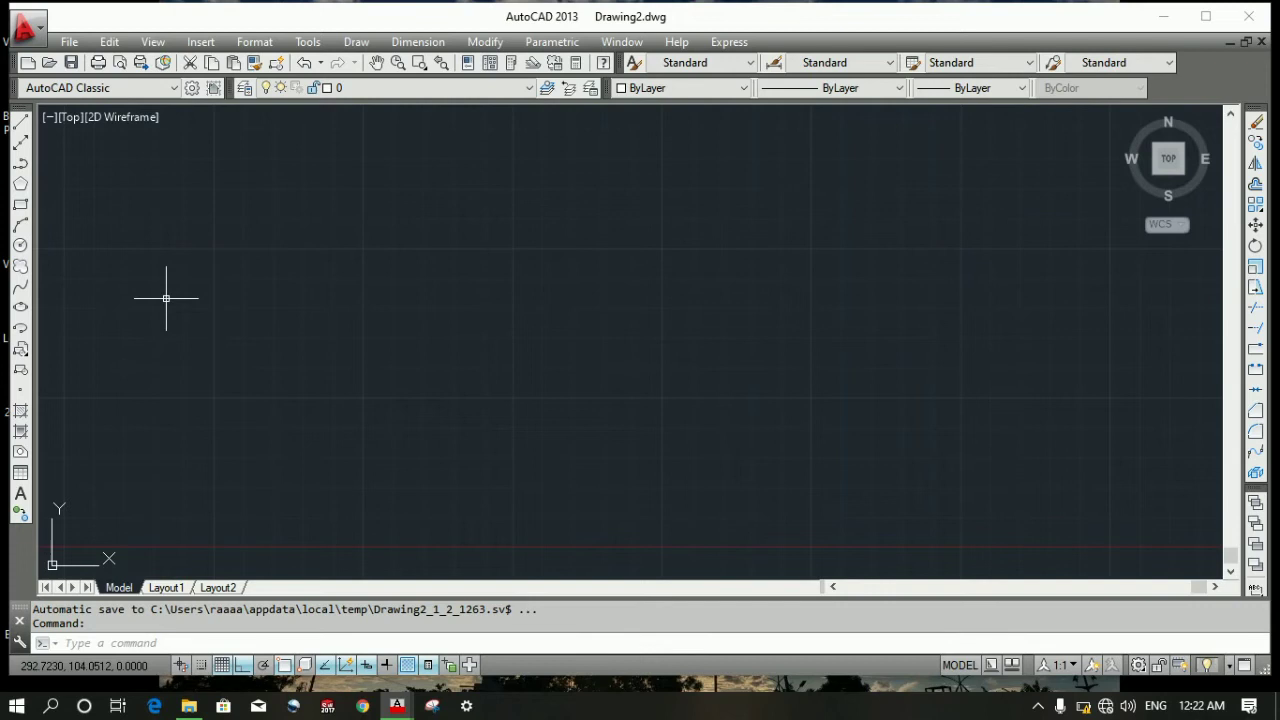
- Draw a radius-50 circle in the empty area away from the outline
text(c)
key(Return)
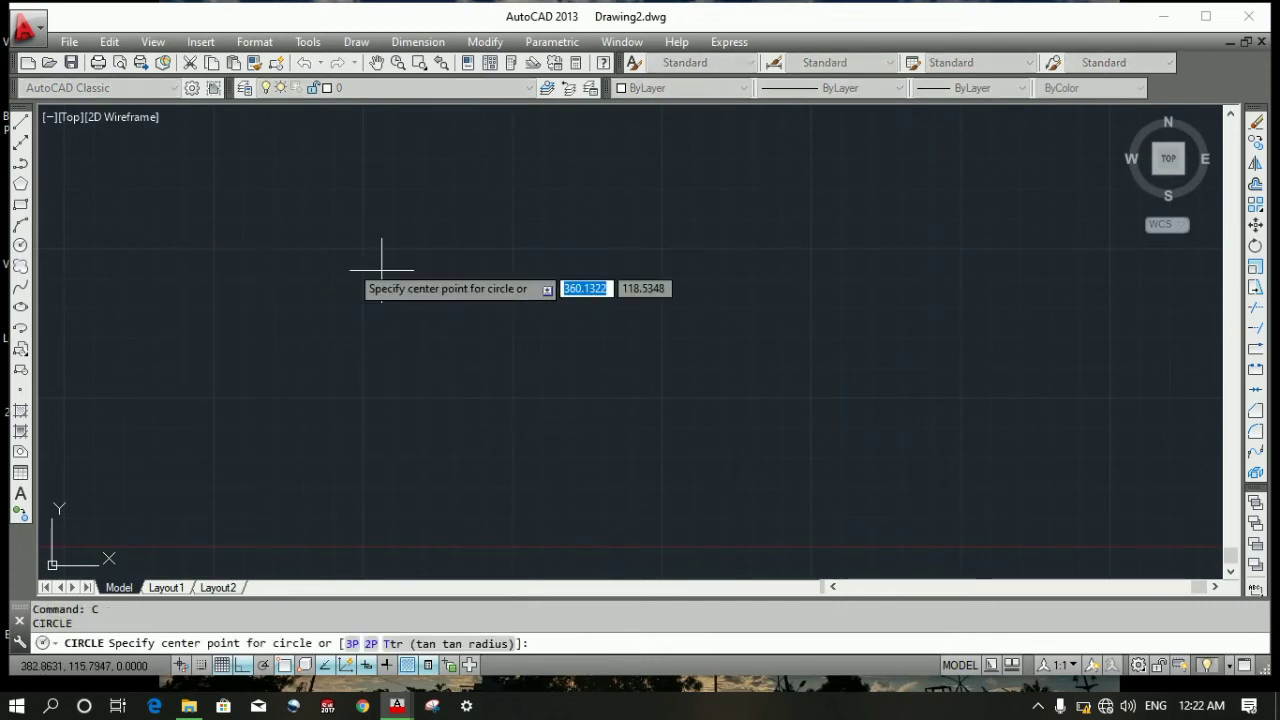
click(484, 351)
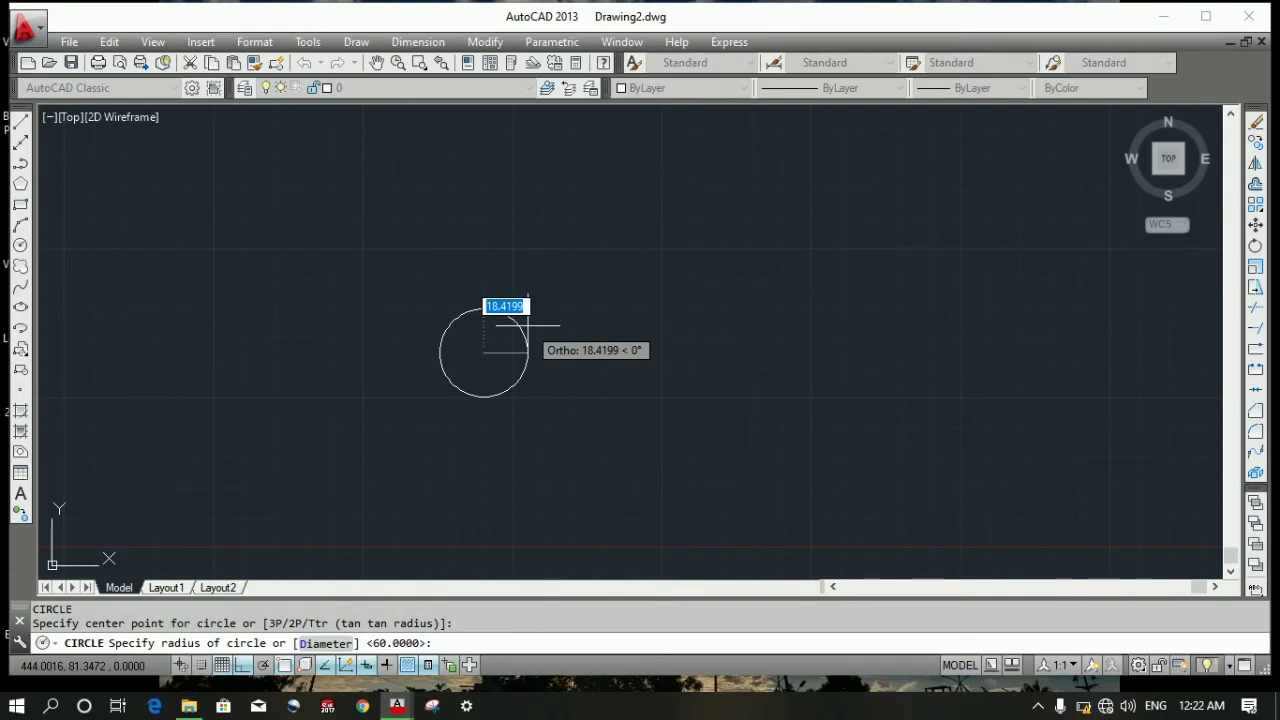
text(50)
key(Return)
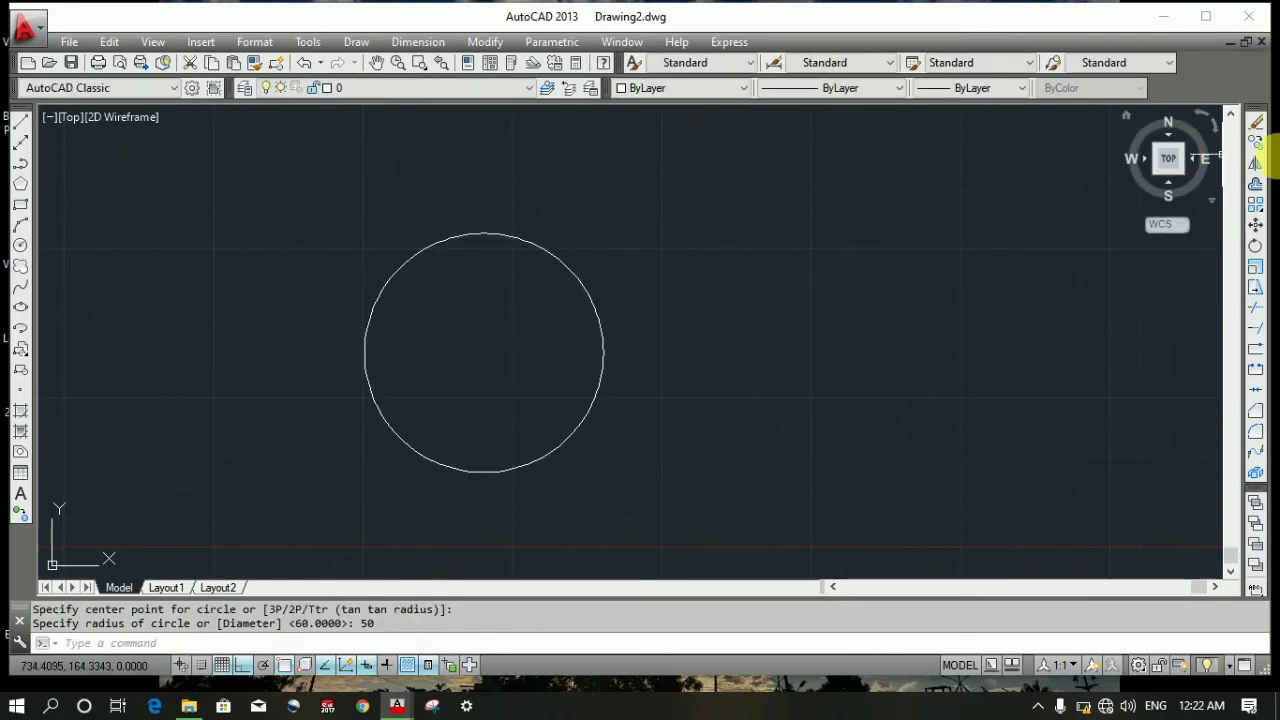
click(1256, 142)
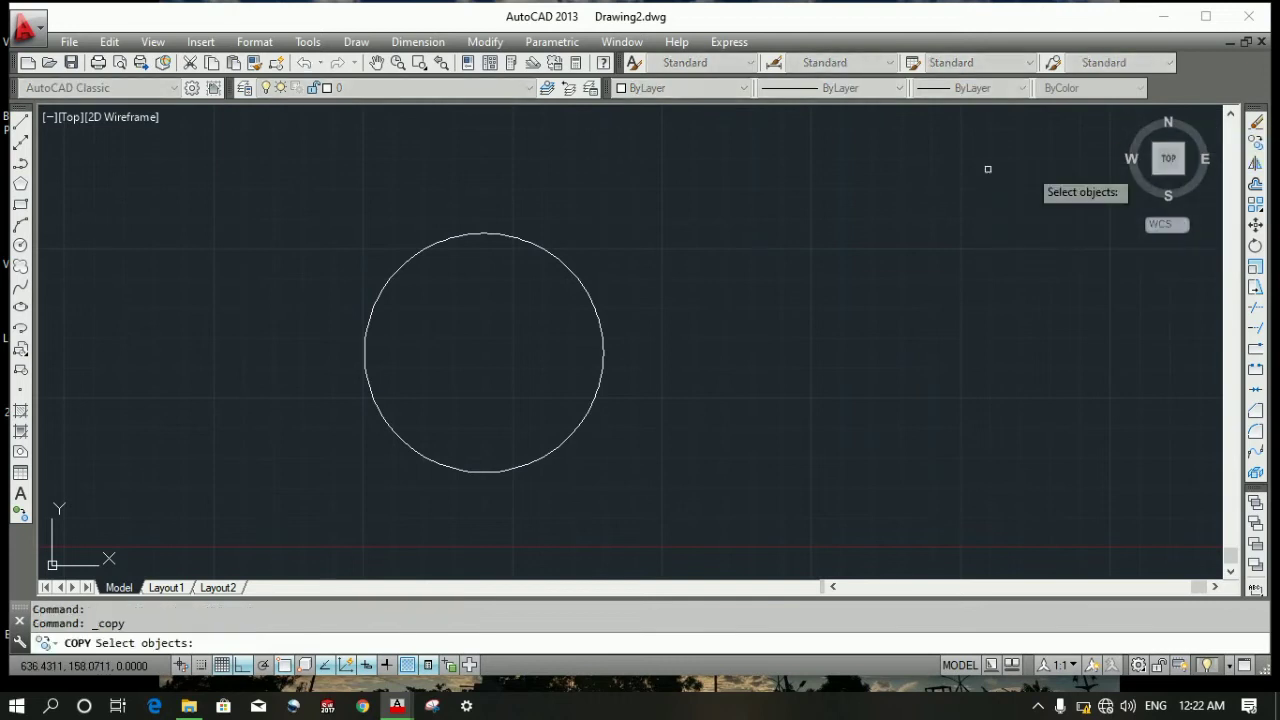
click(573, 276)
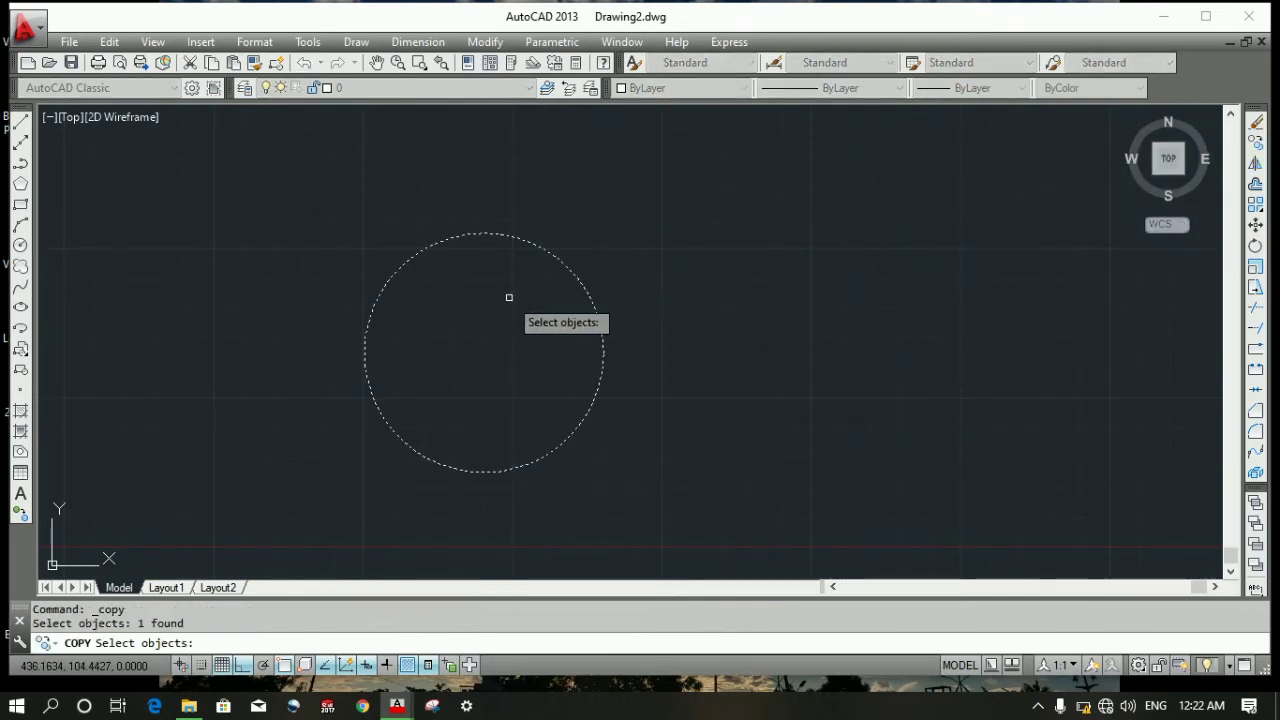
key(Return)
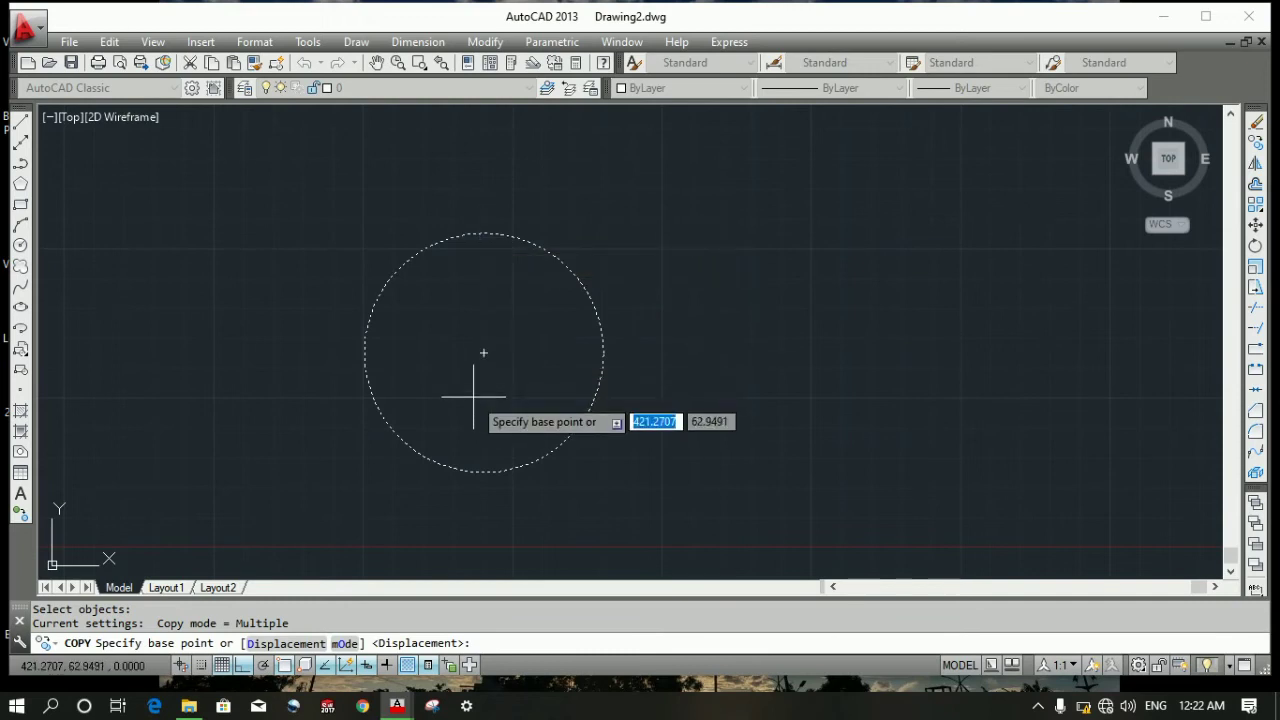
click(484, 352)
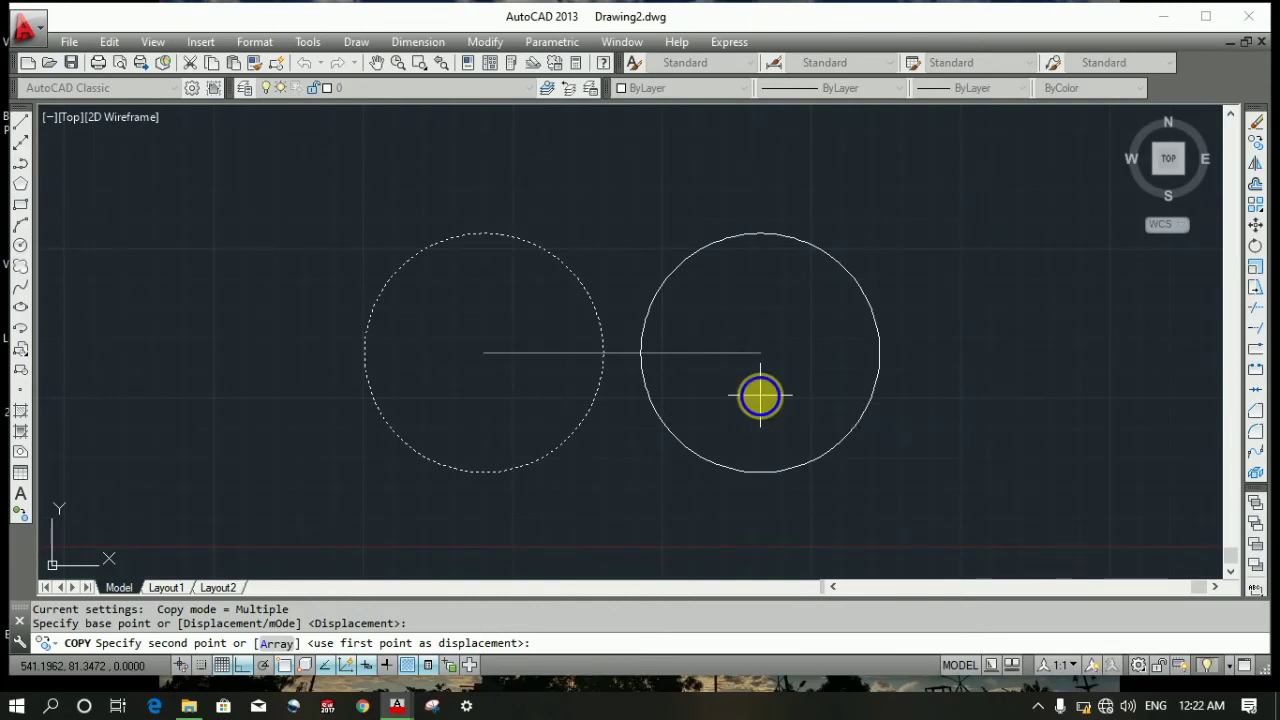
text(50)
key(Return)
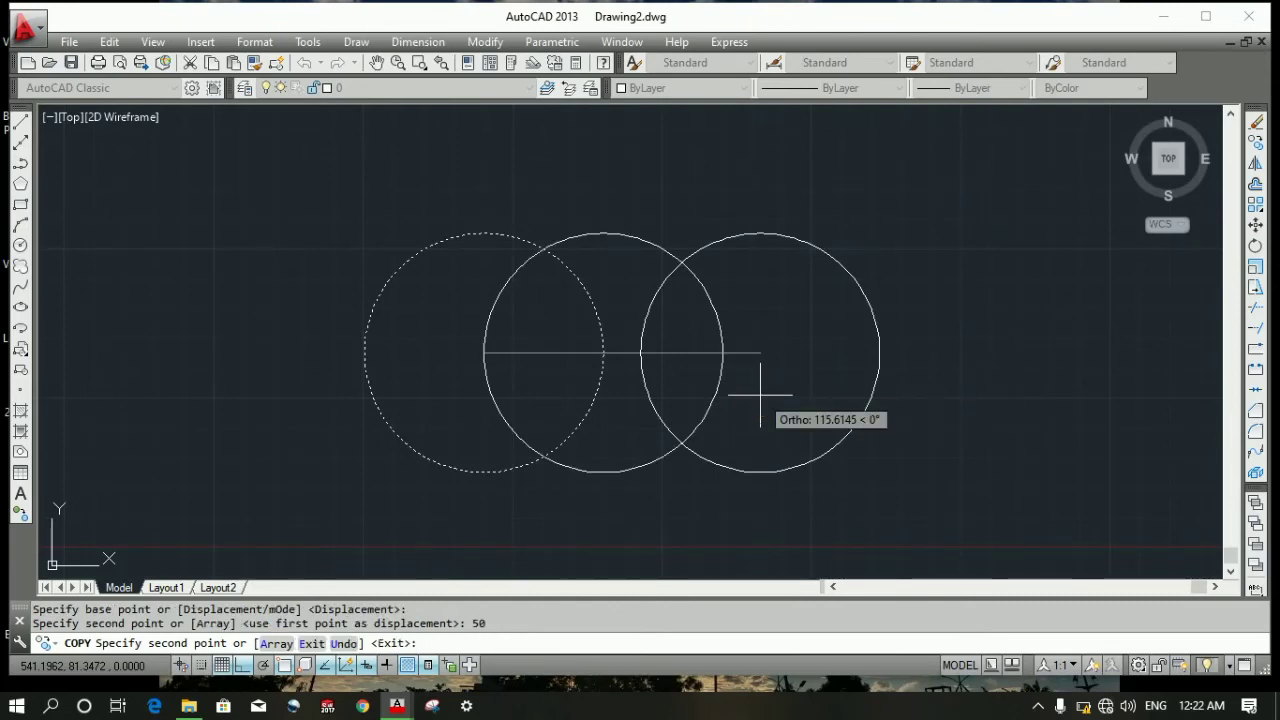
key(Escape)
key(Escape)
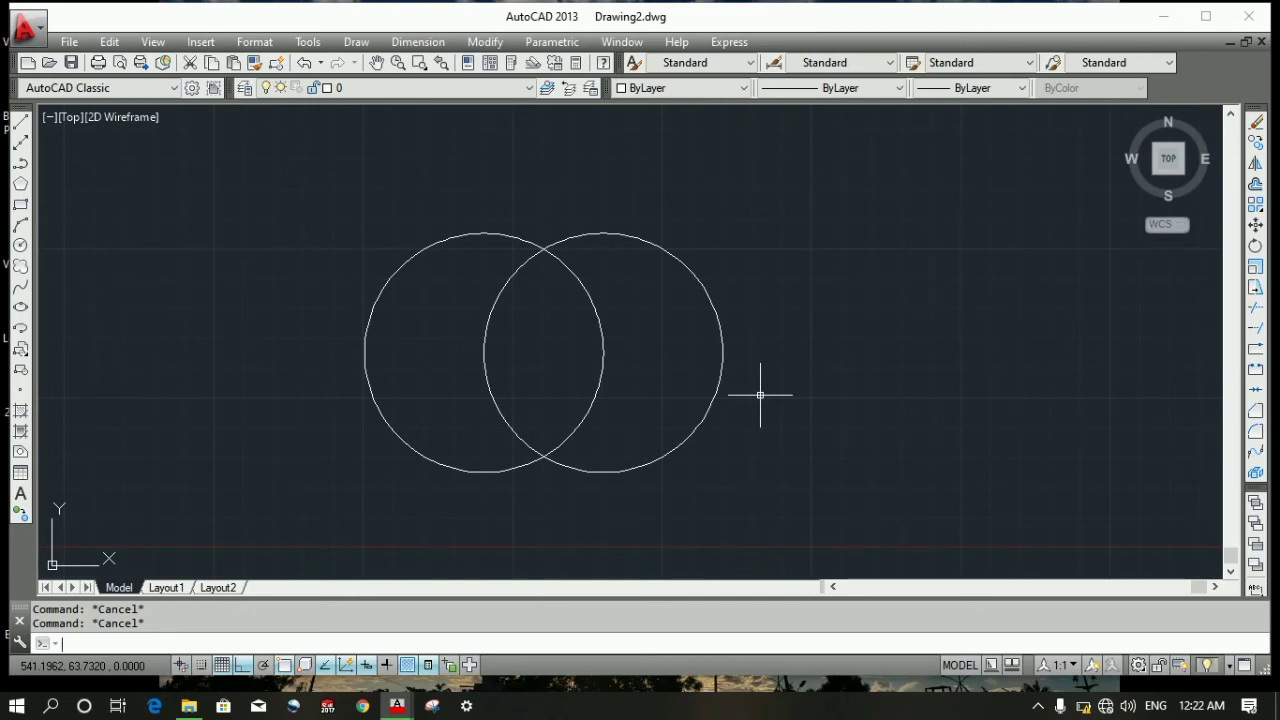
key(ctrl+z)
key(Escape)
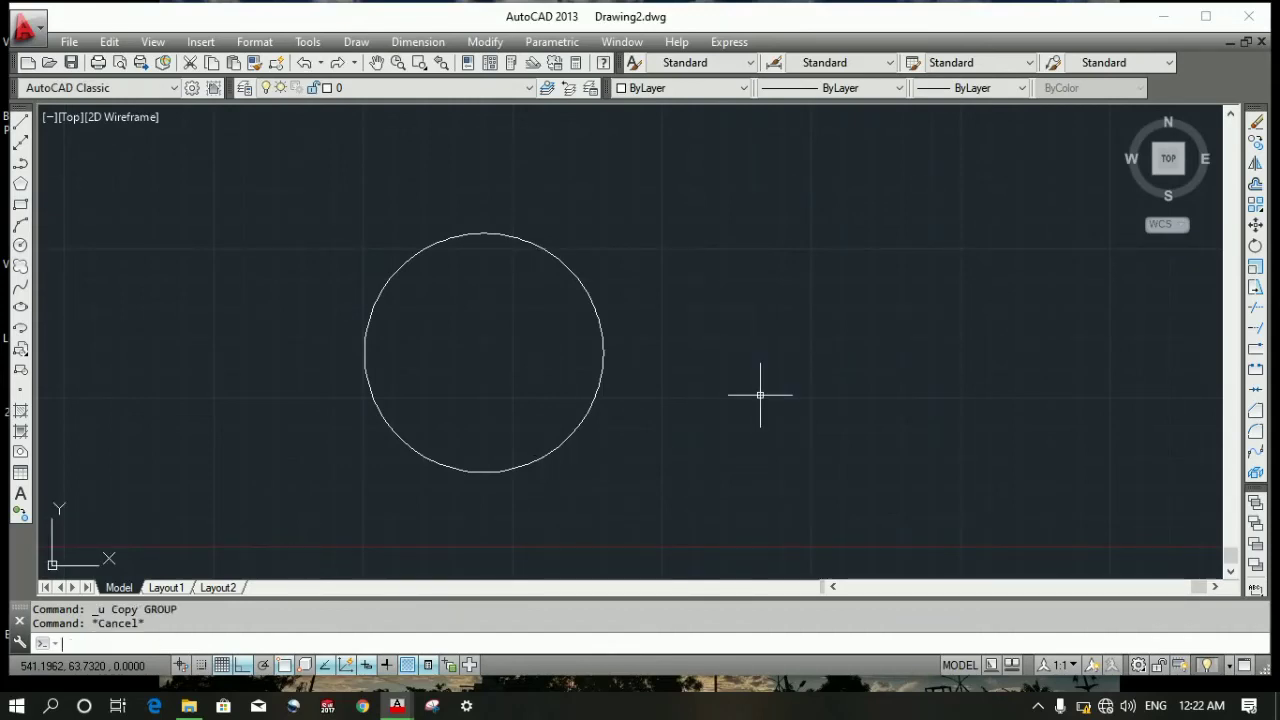
- Copy the radius-50 circle from its centre 200 units to the right
click(1256, 142)
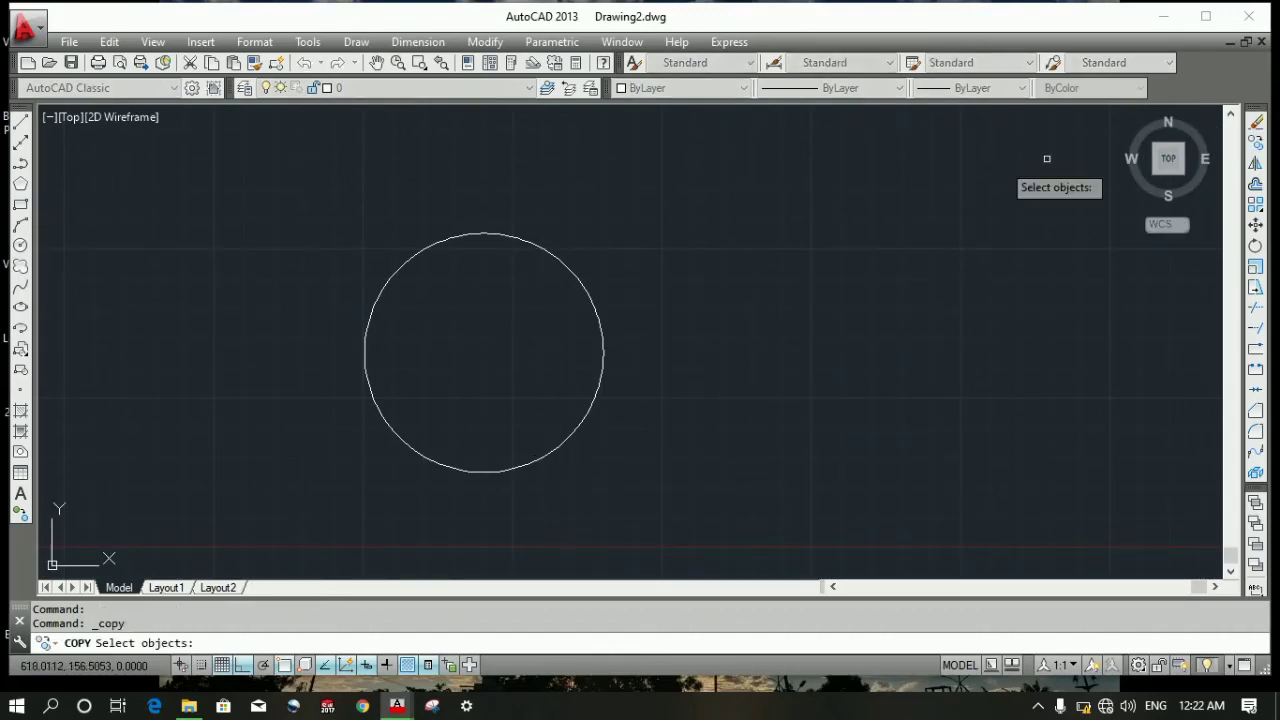
click(562, 264)
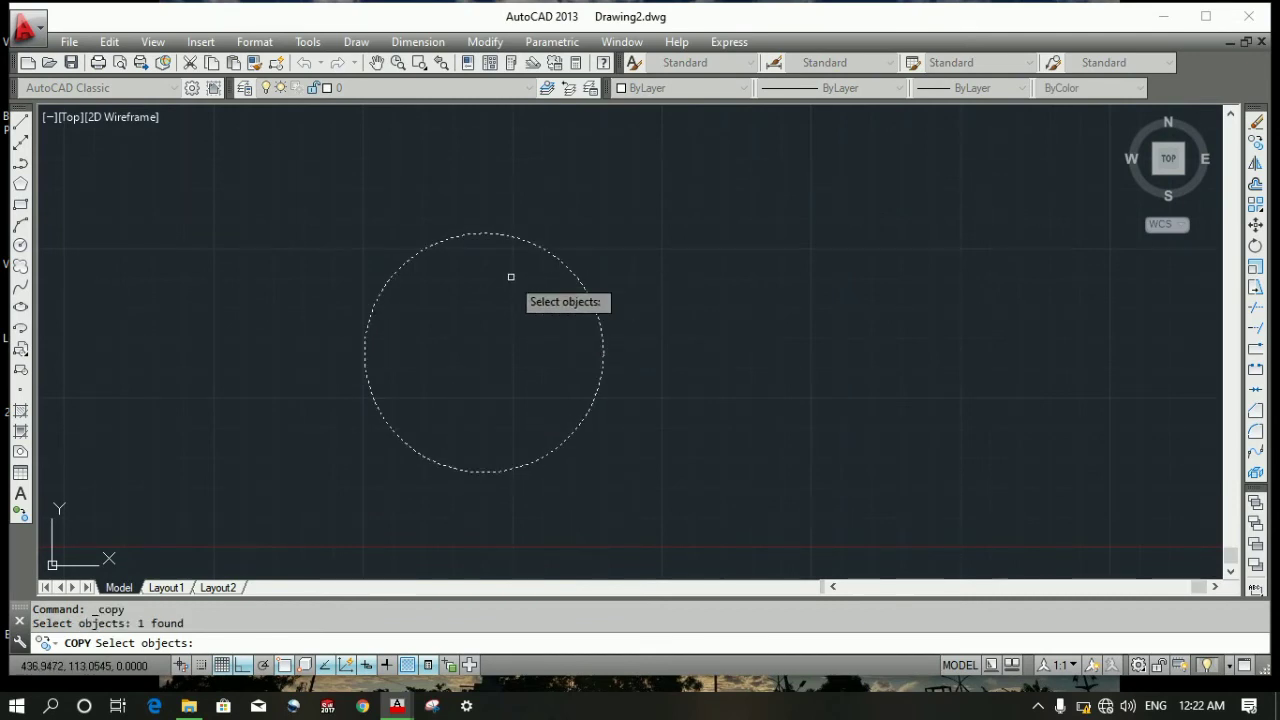
key(Return)
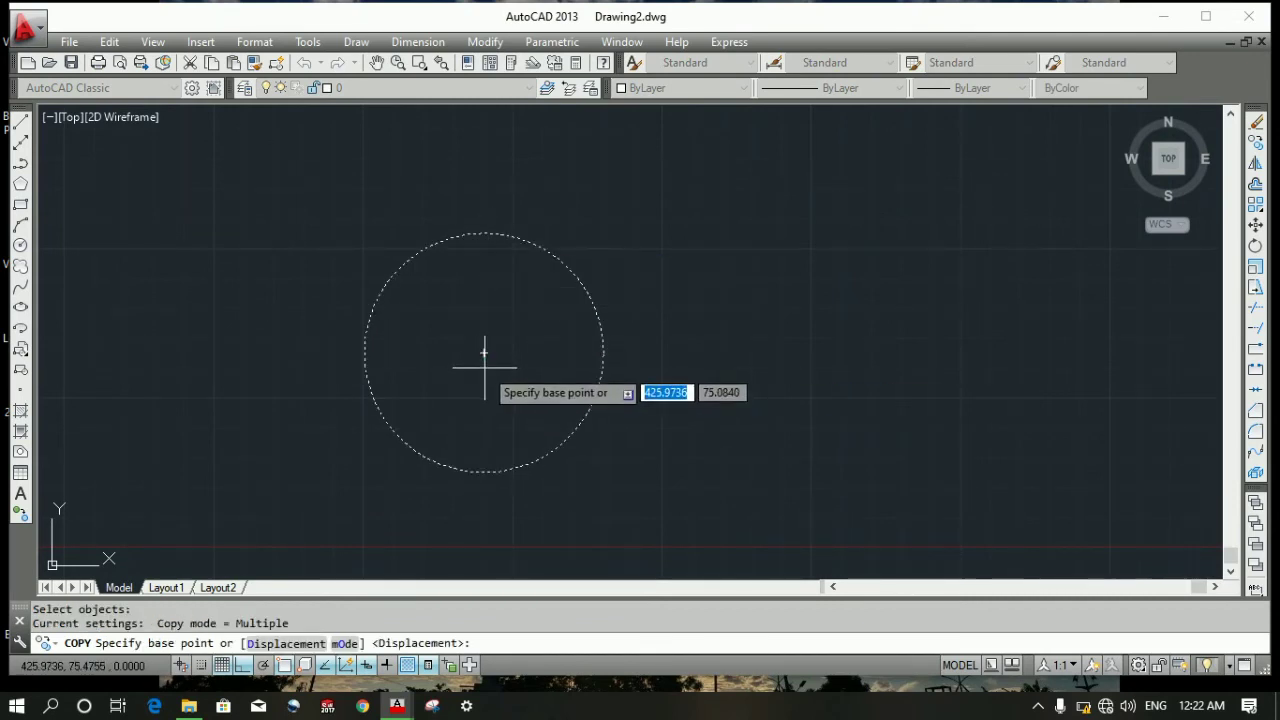
click(482, 354)
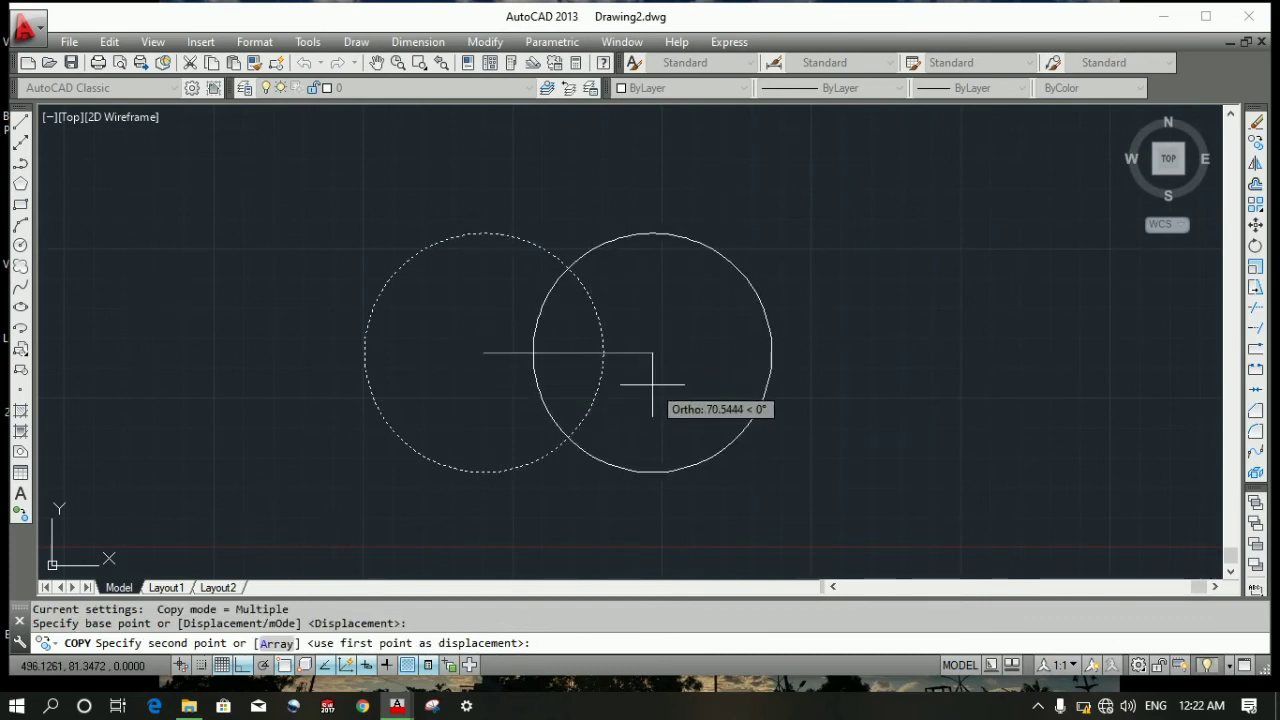
text(200)
key(Return)
key(Escape)
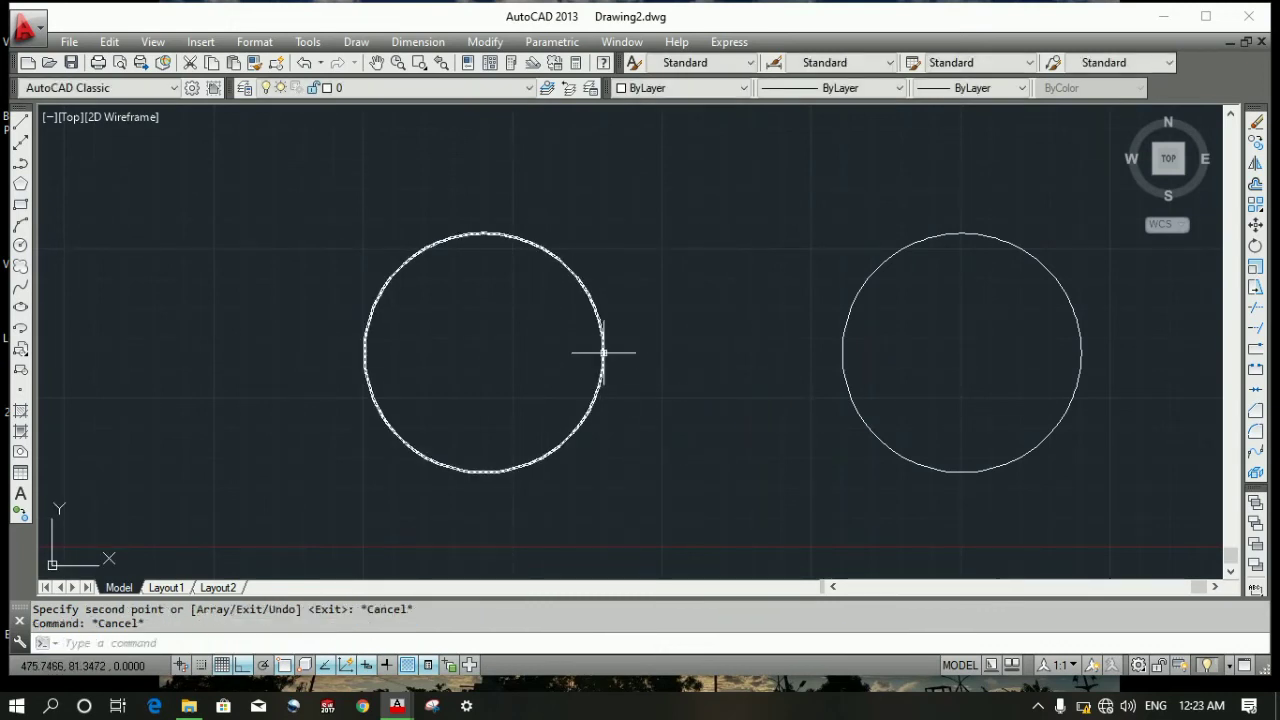
mouse_move(603, 352)
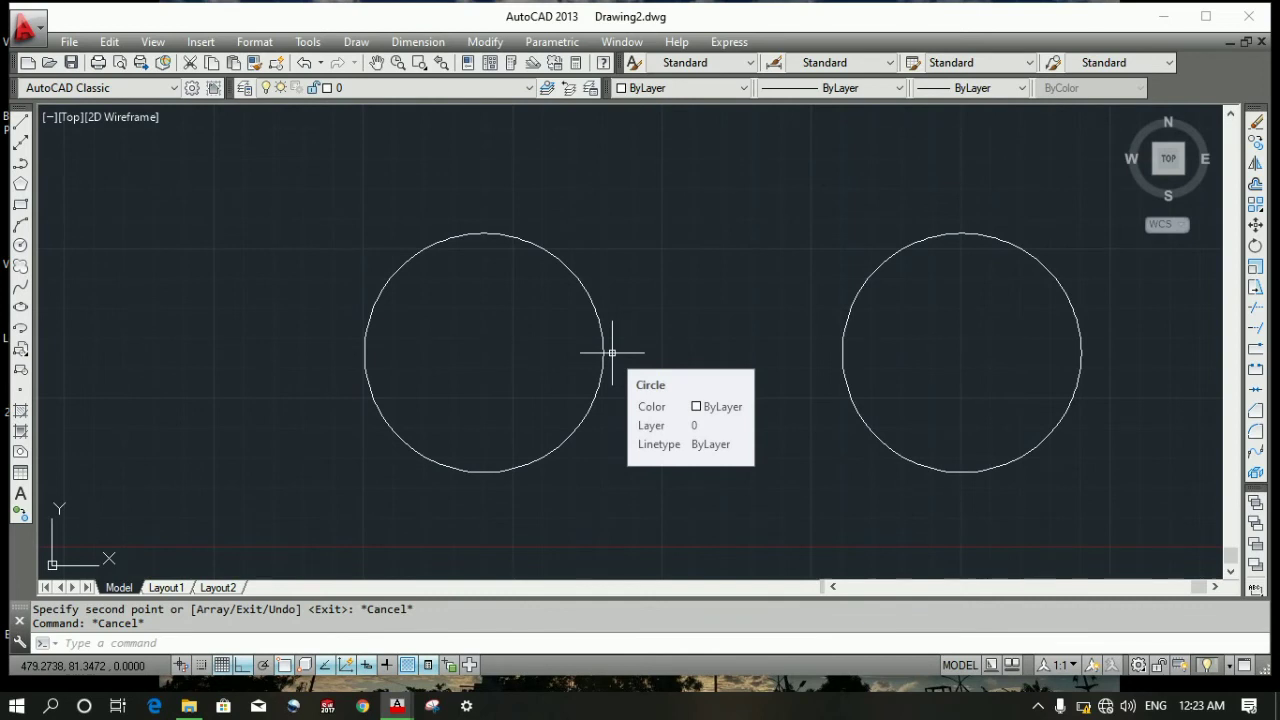
- Draw a radius-200 tangent-tangent-radius circle touching the tops of both radius-50 circles
text(c)
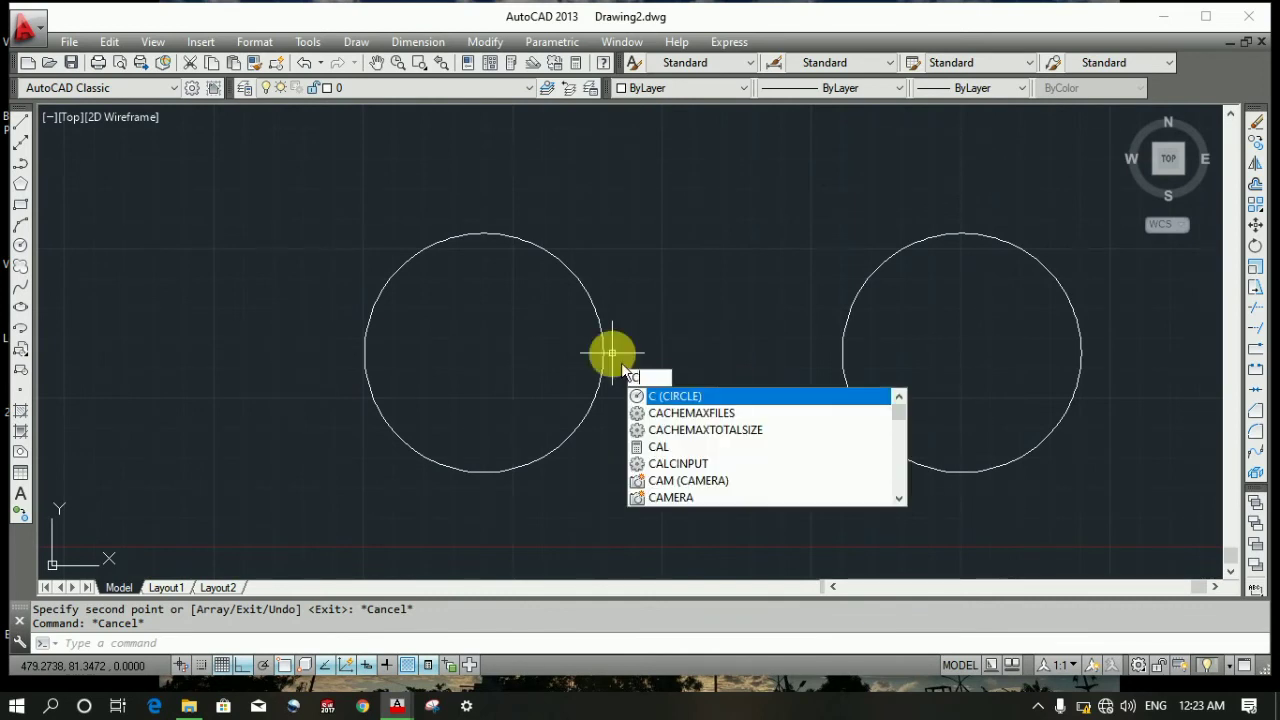
key(Return)
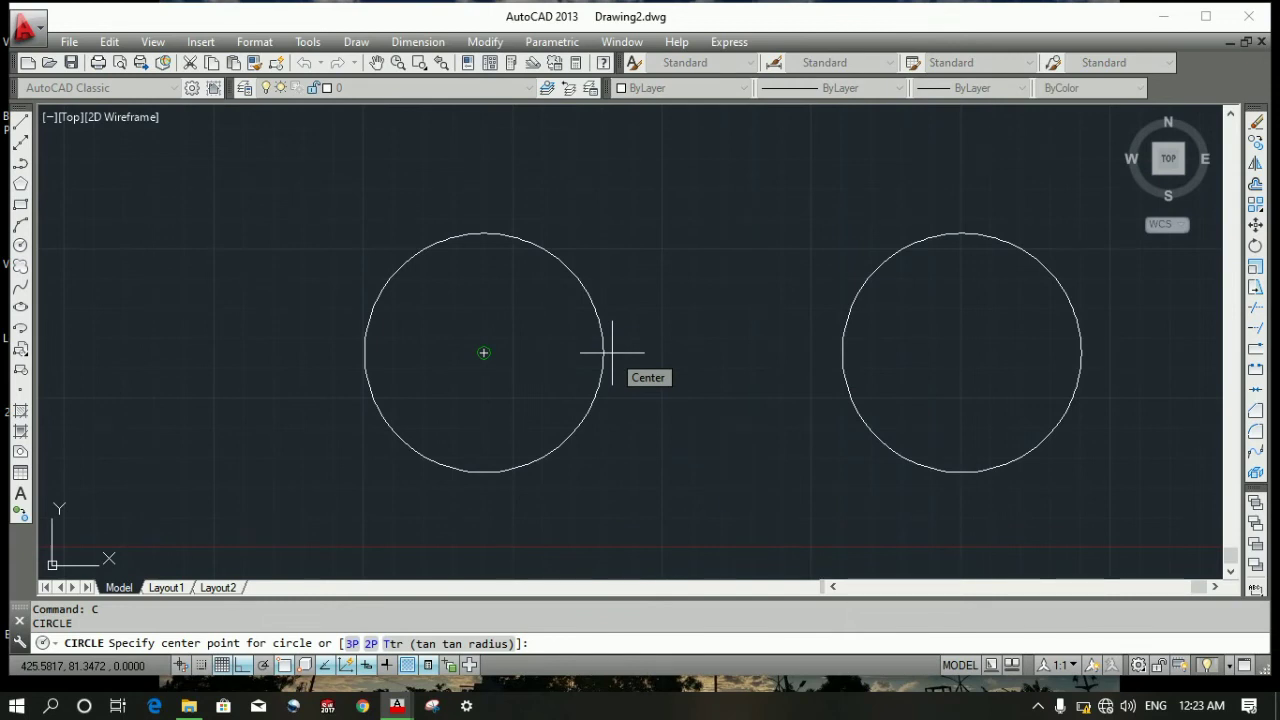
text(ttr)
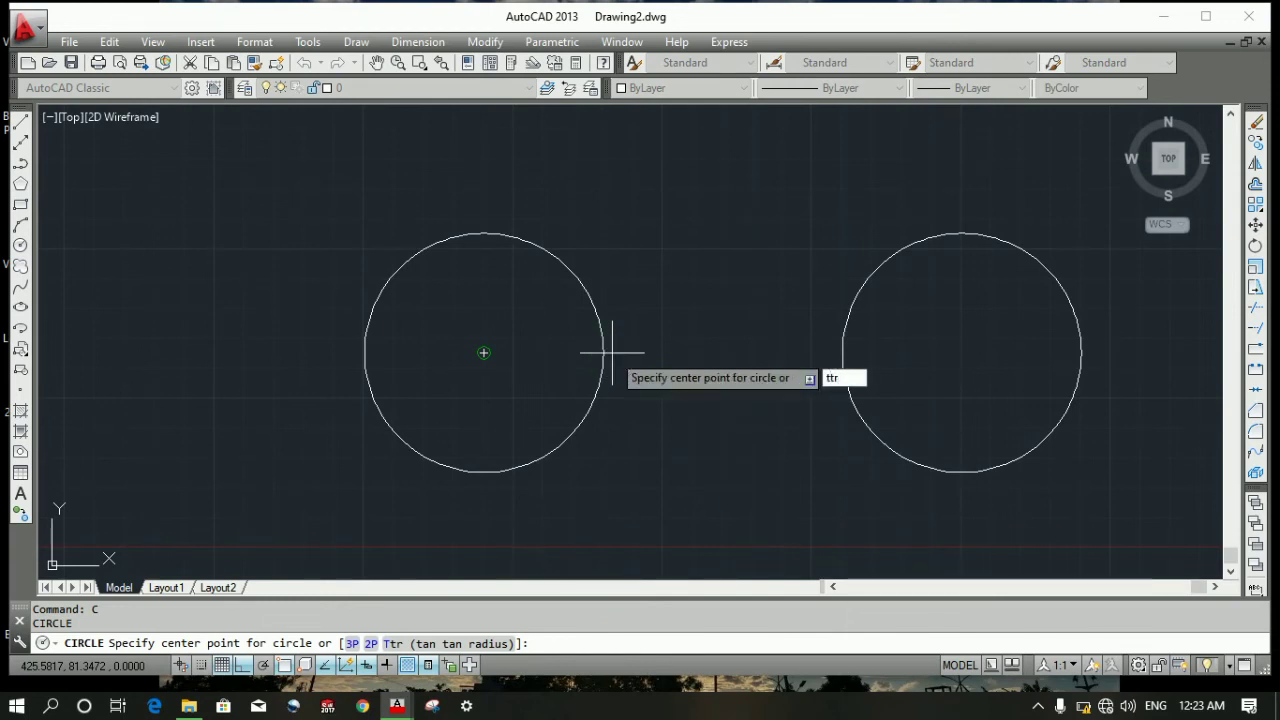
key(Return)
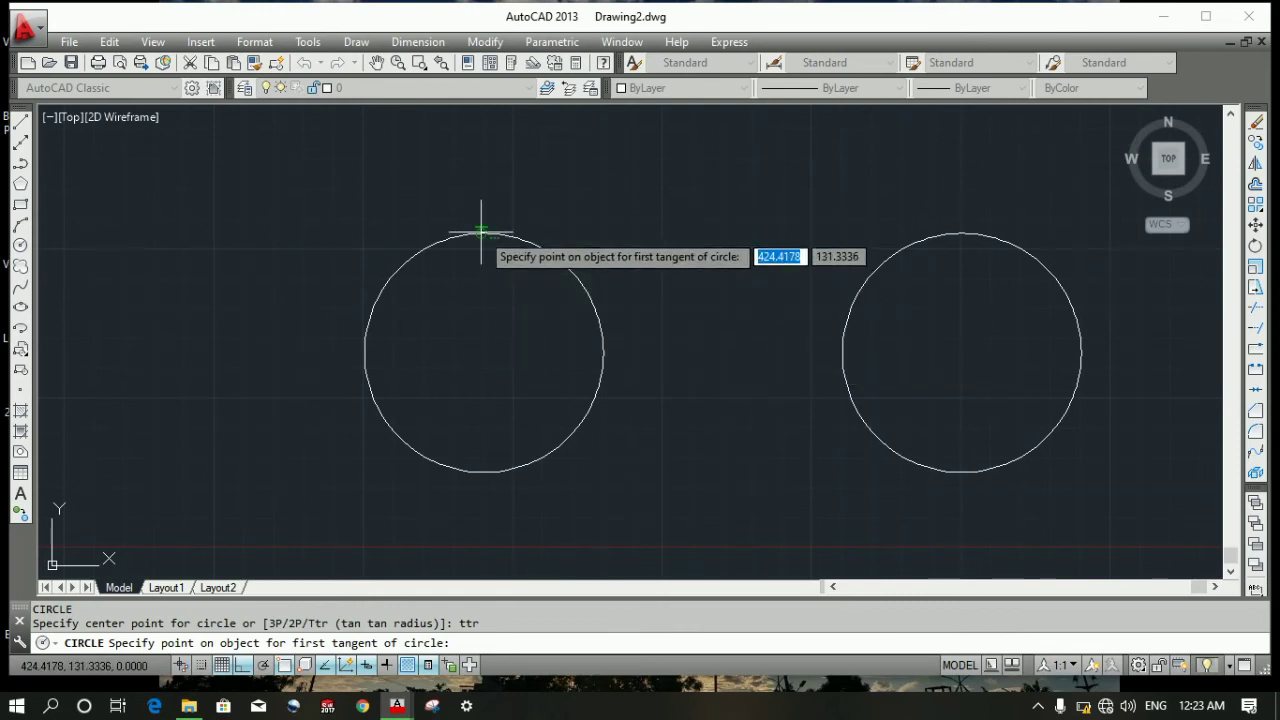
click(481, 231)
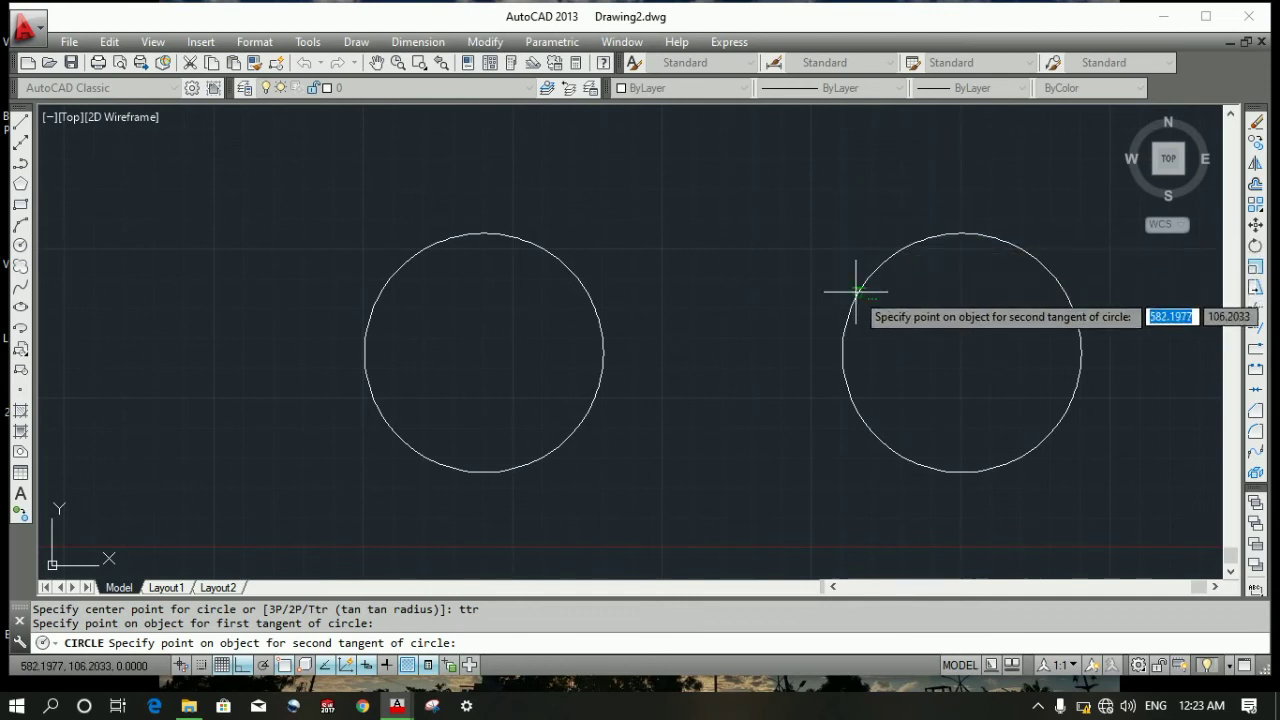
click(1058, 281)
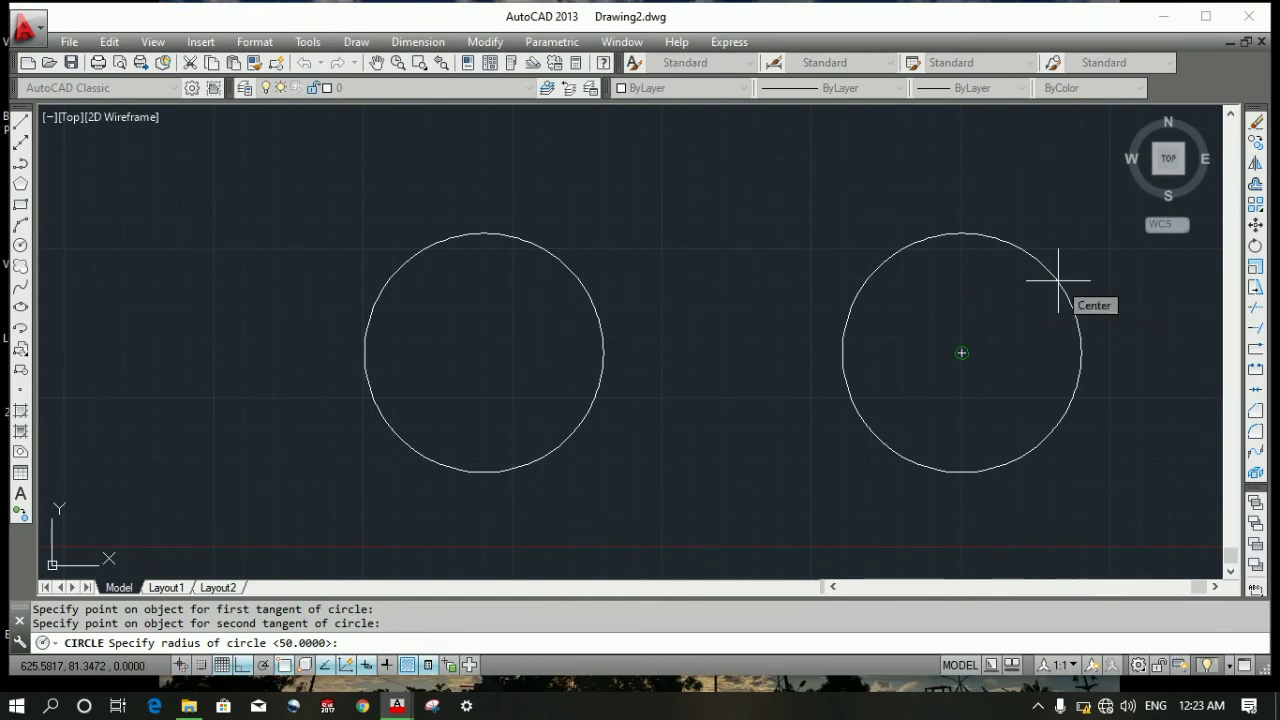
text(200)
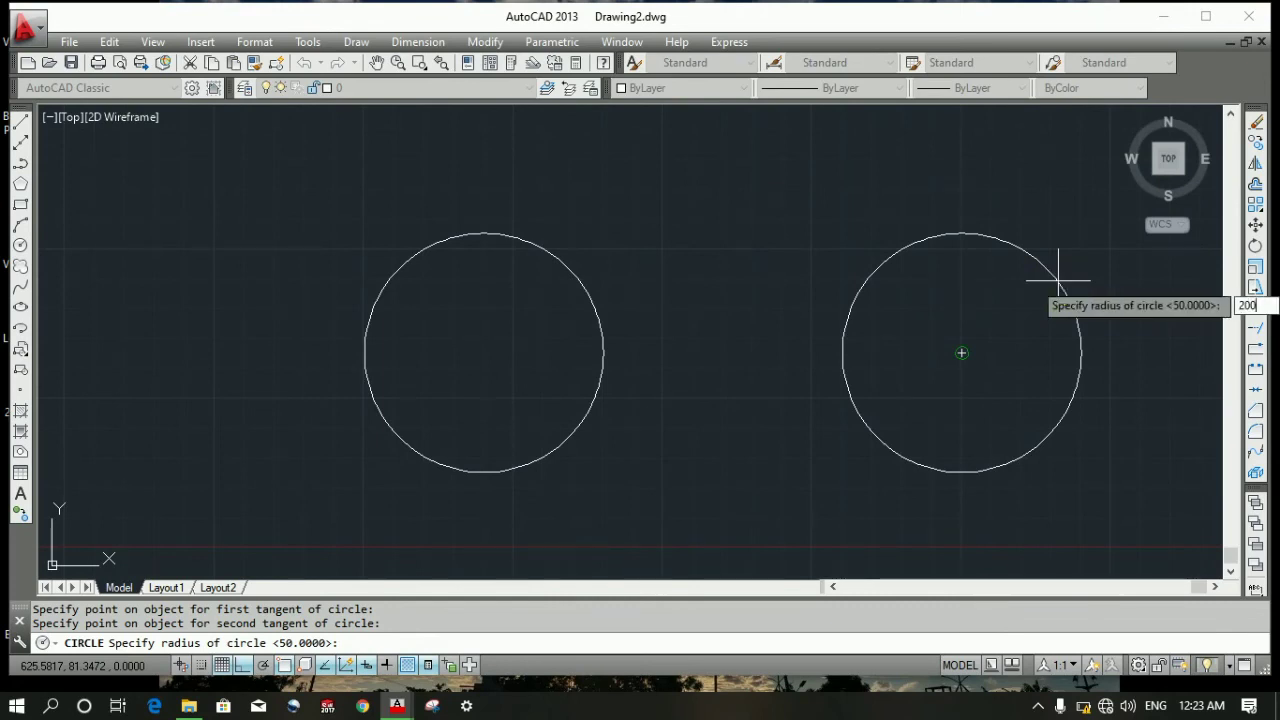
key(Return)
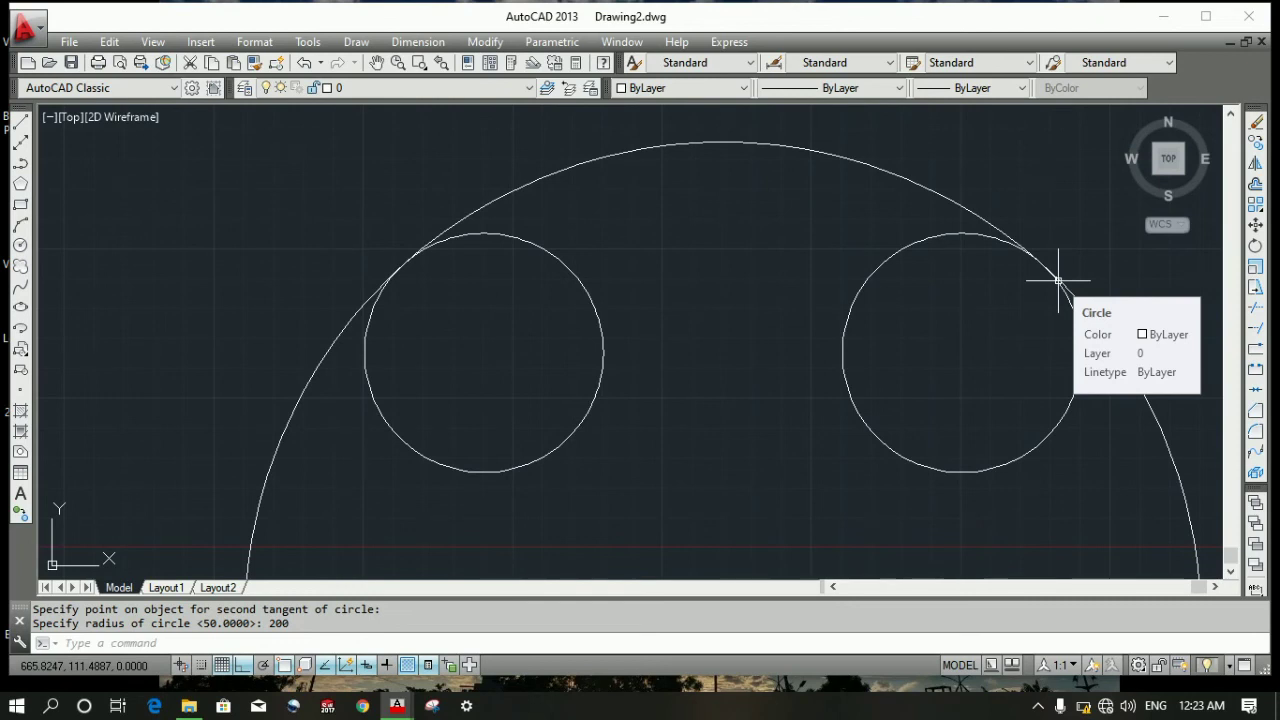
key(Escape)
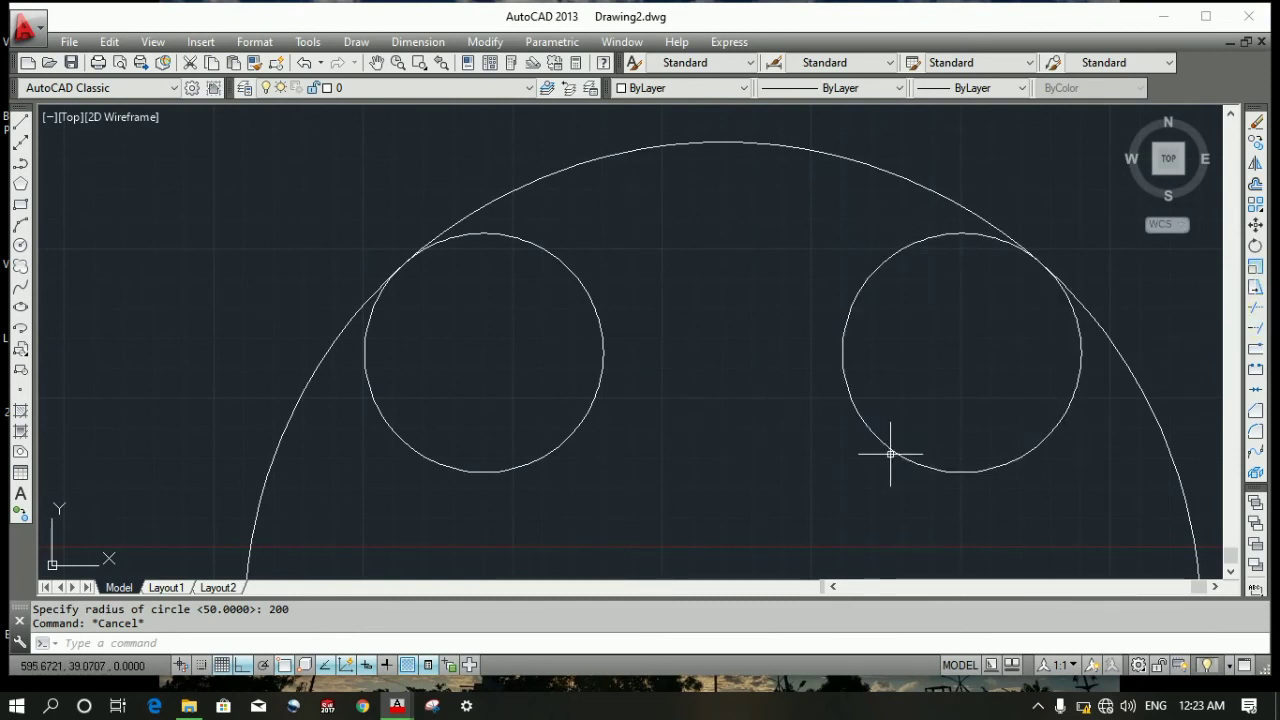
- Trim away the lower part of the radius-200 circle, keeping the arch over both circles
text(tr)
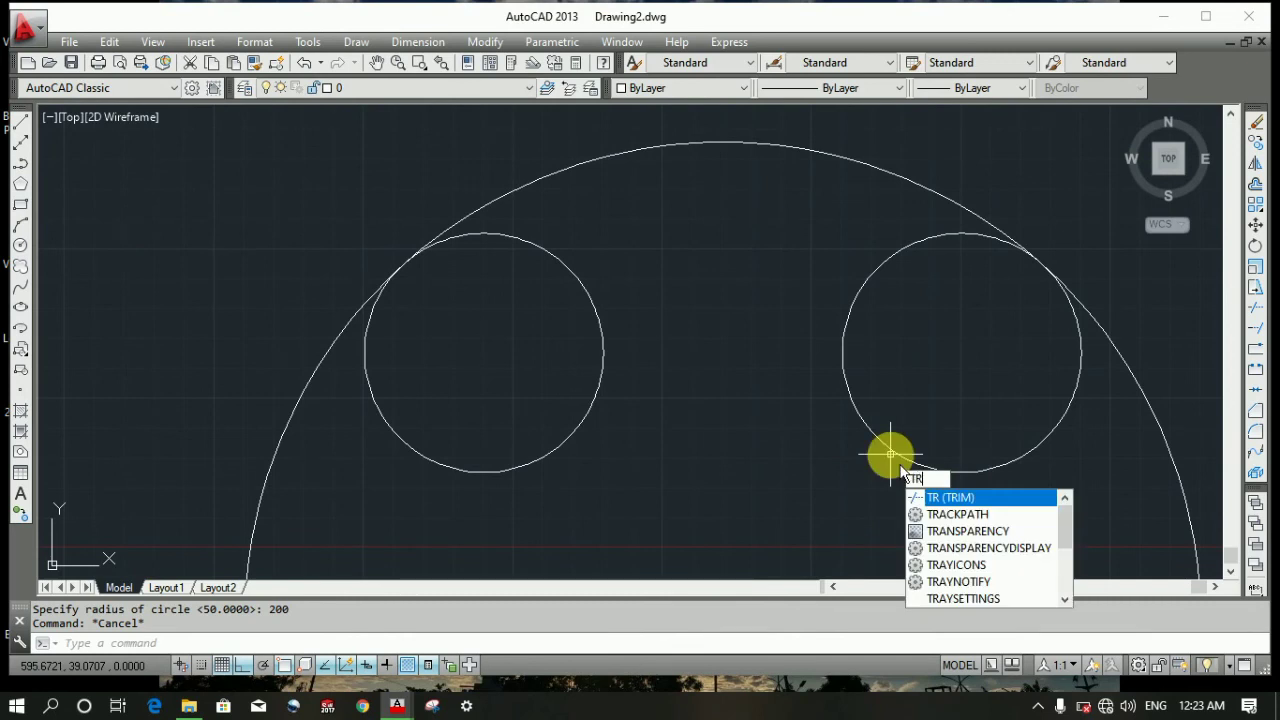
key(Return)
key(Return)
click(1179, 428)
click(1150, 458)
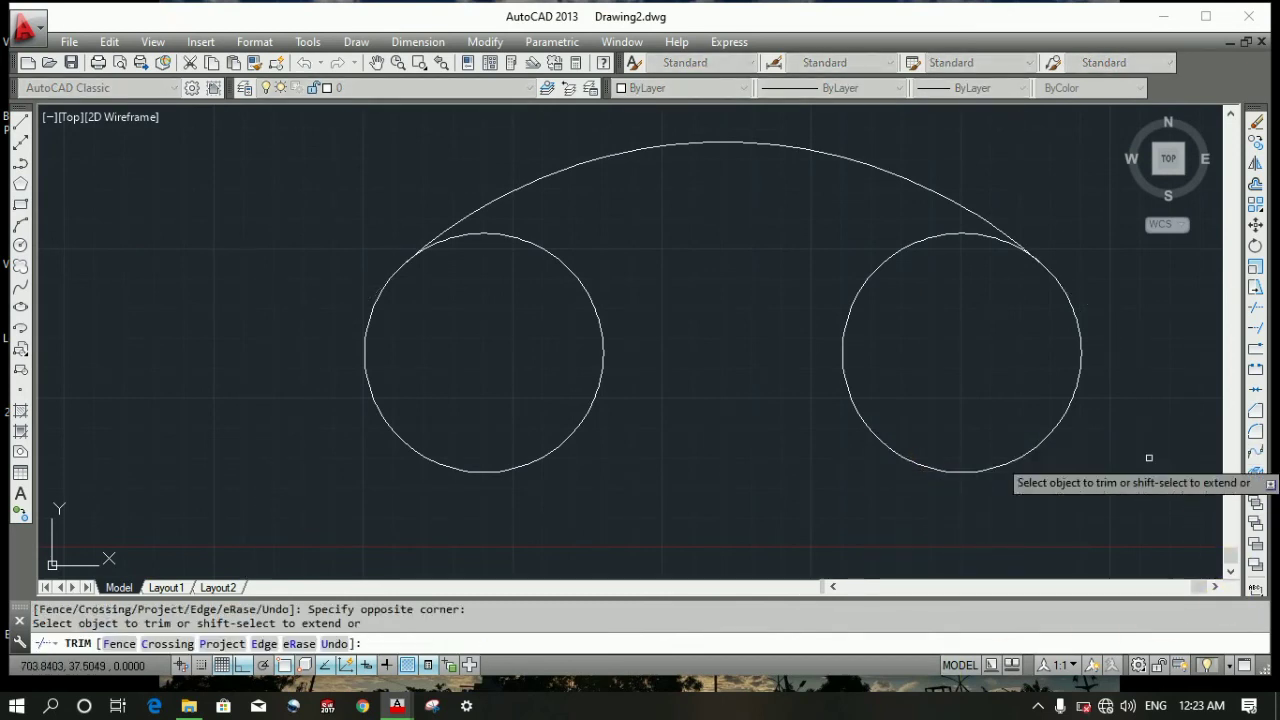
click(613, 244)
click(644, 262)
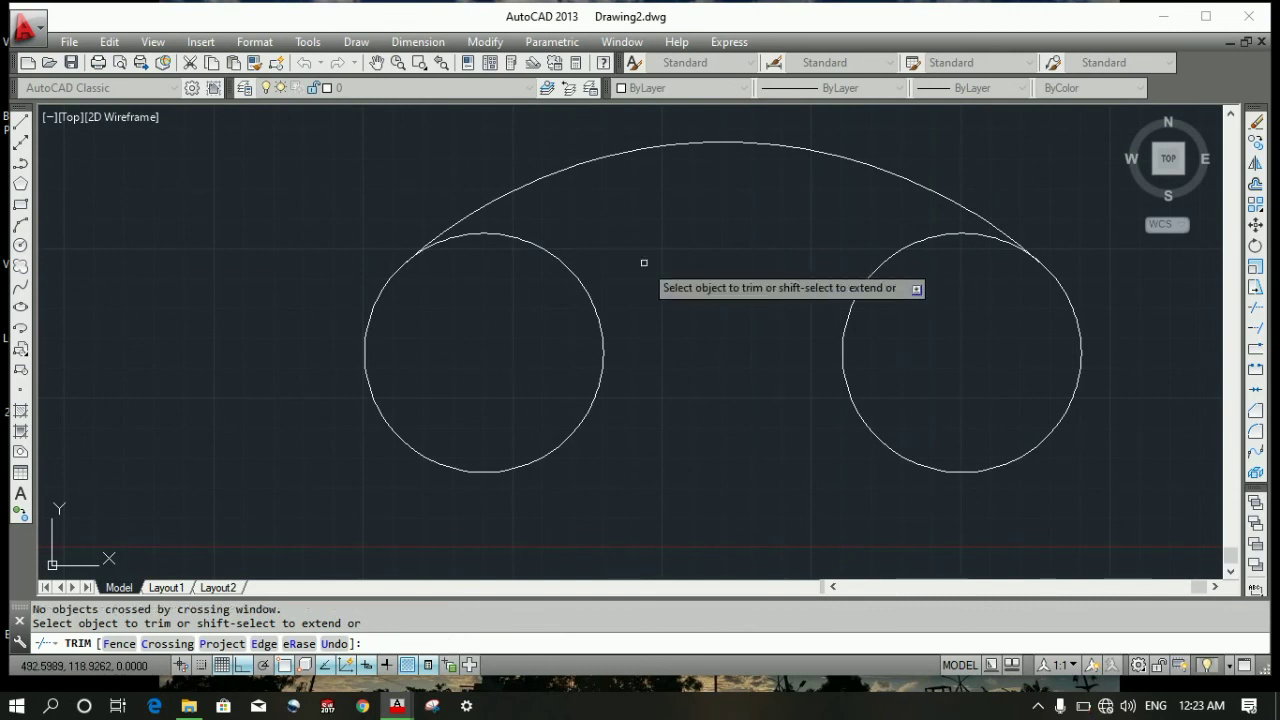
key(Escape)
key(Escape)
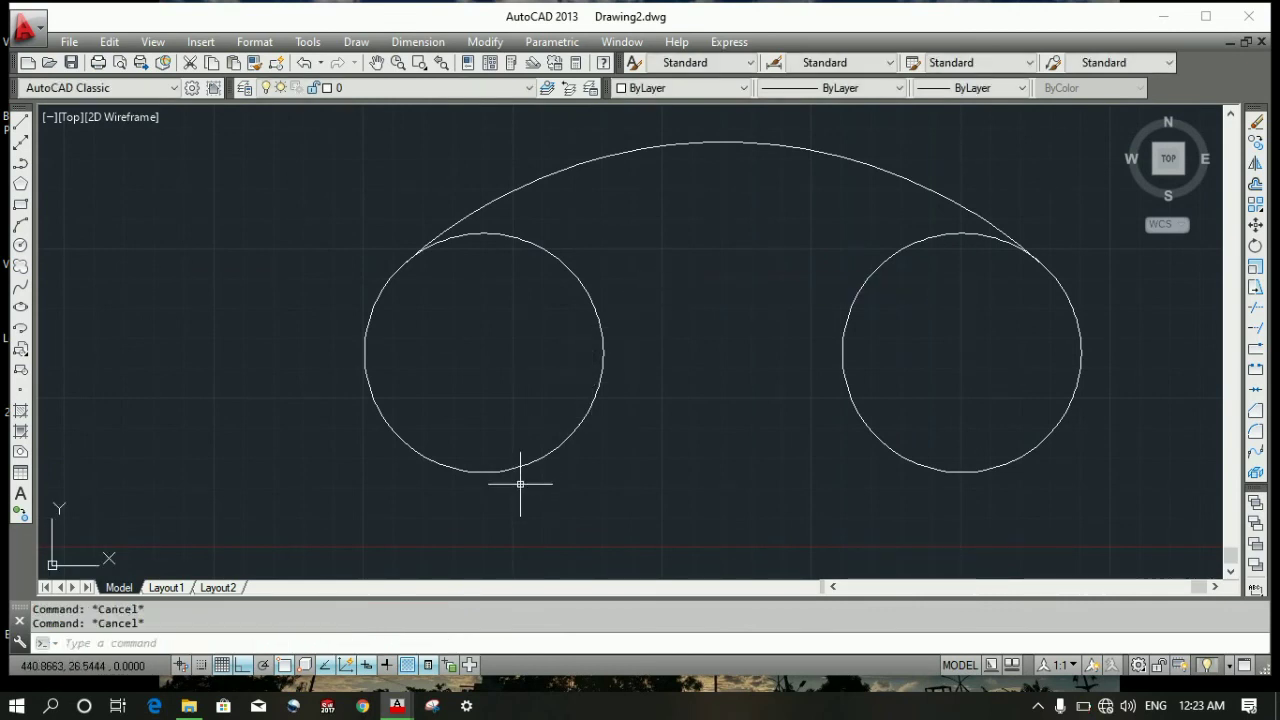
- Draw another radius-200 tangent-tangent-radius circle touching the undersides of both radius-50 circles
text(c)
key(Return)
text(ttr)
key(Return)
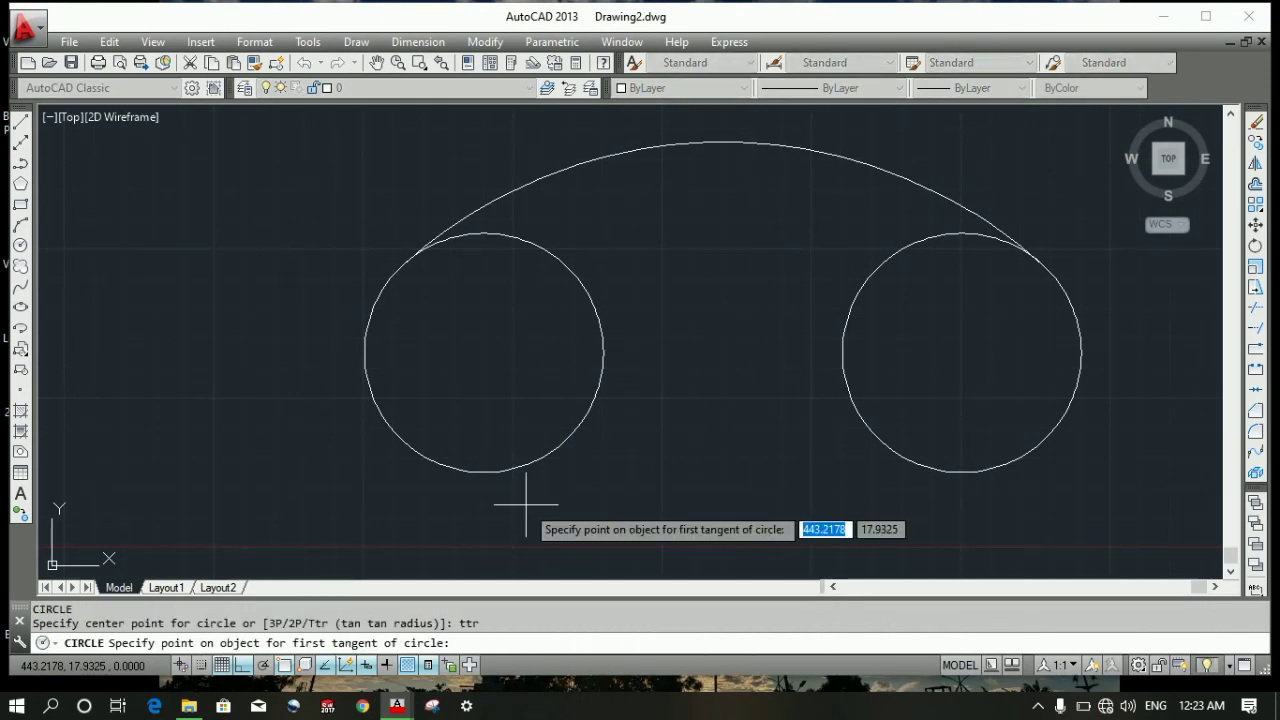
click(487, 463)
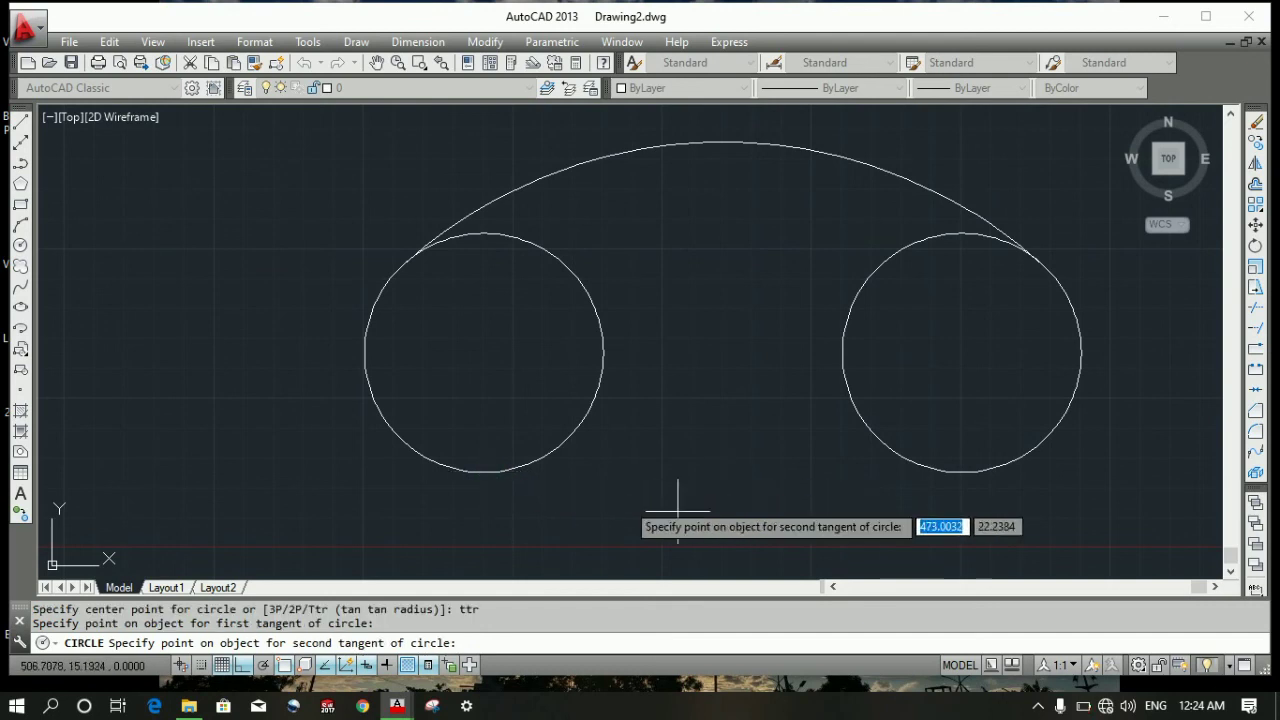
click(1007, 458)
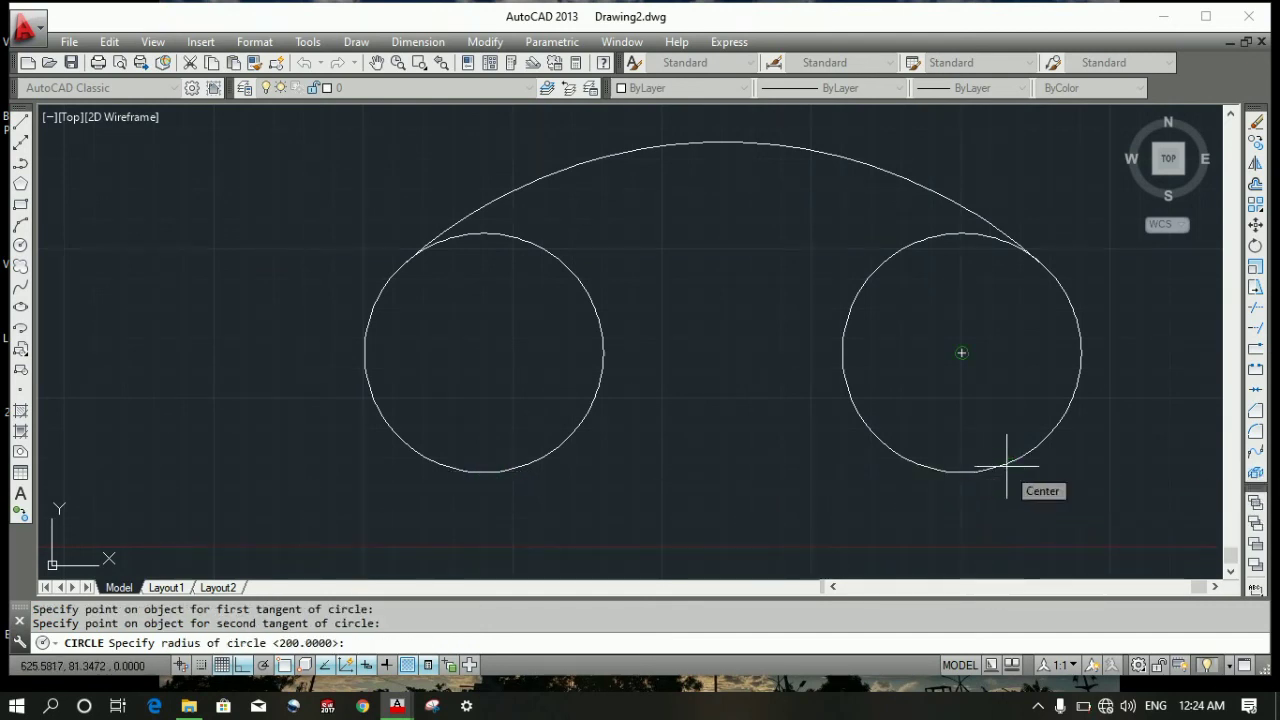
text(200)
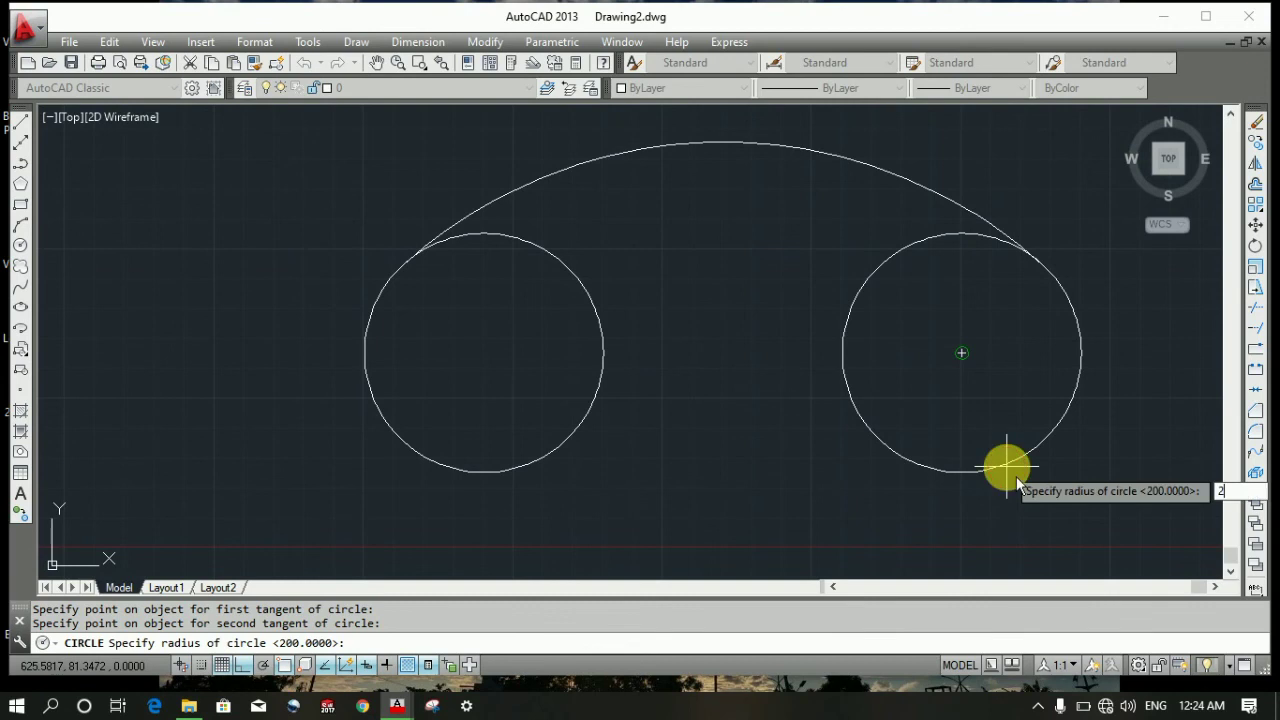
key(Return)
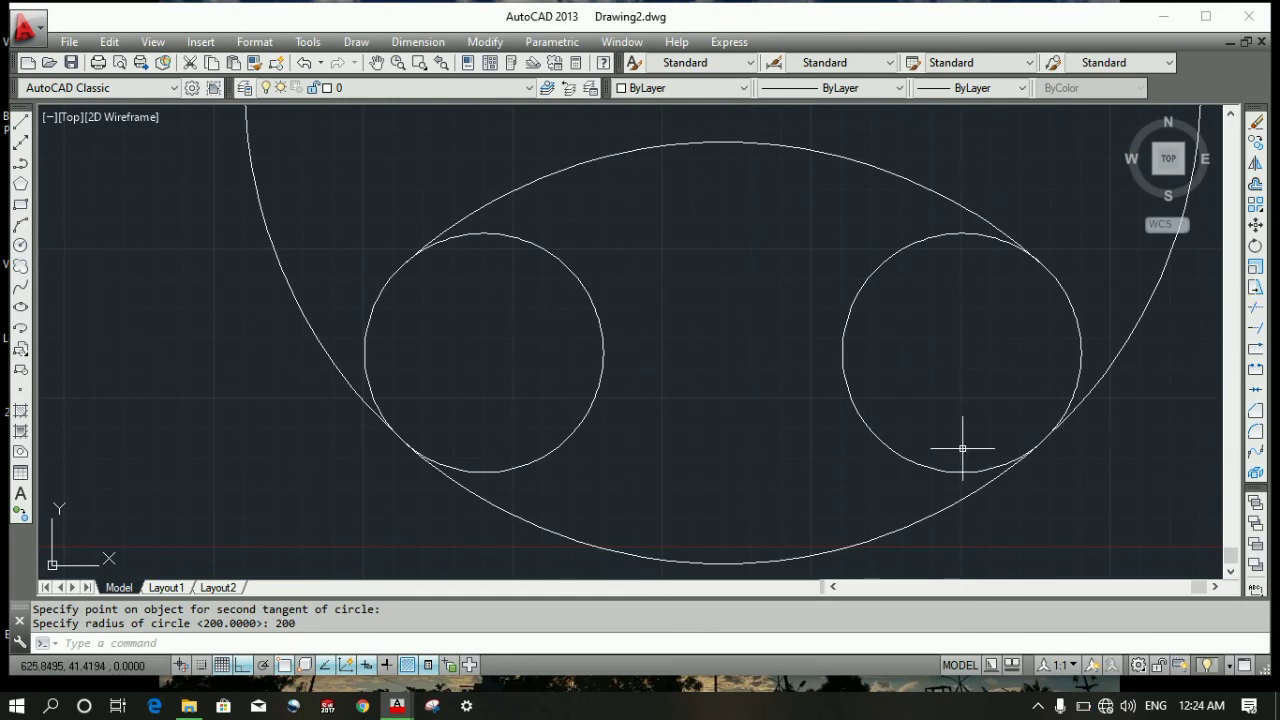
key(Escape)
- Trim the lower R200 circle's upper part and both circles' inner arcs to close the oval
text(tr)
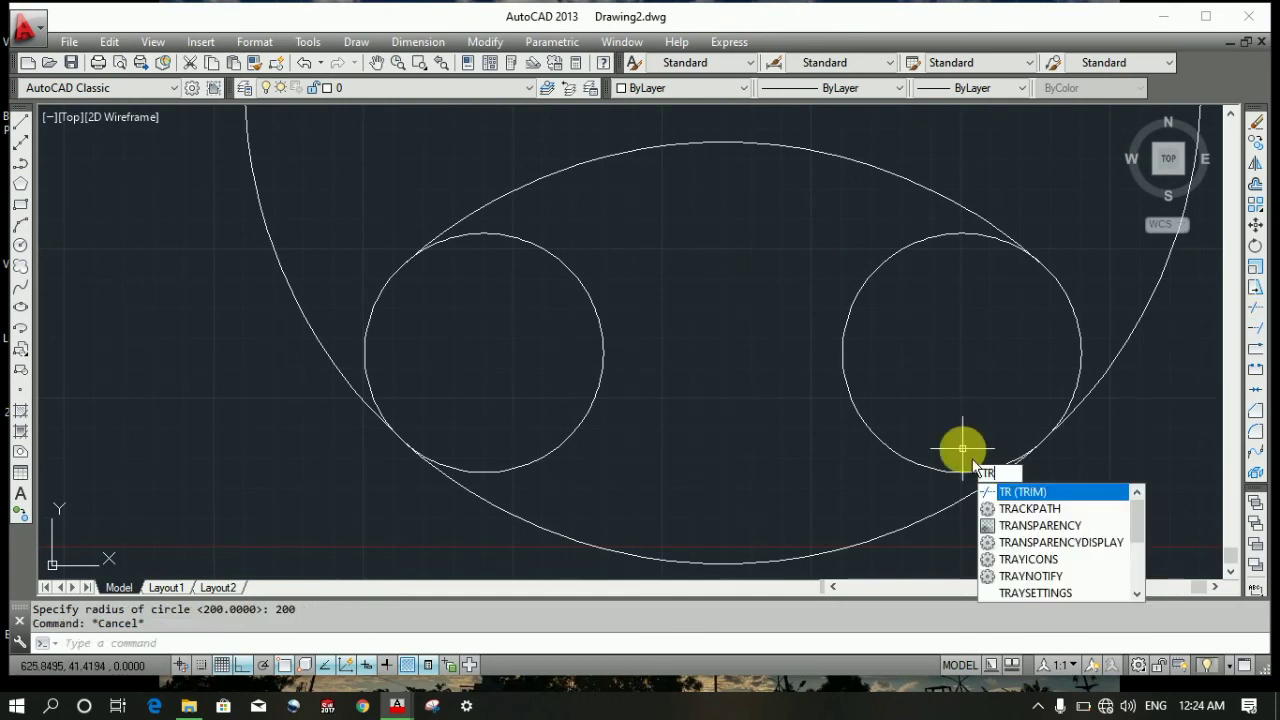
key(Return)
key(Return)
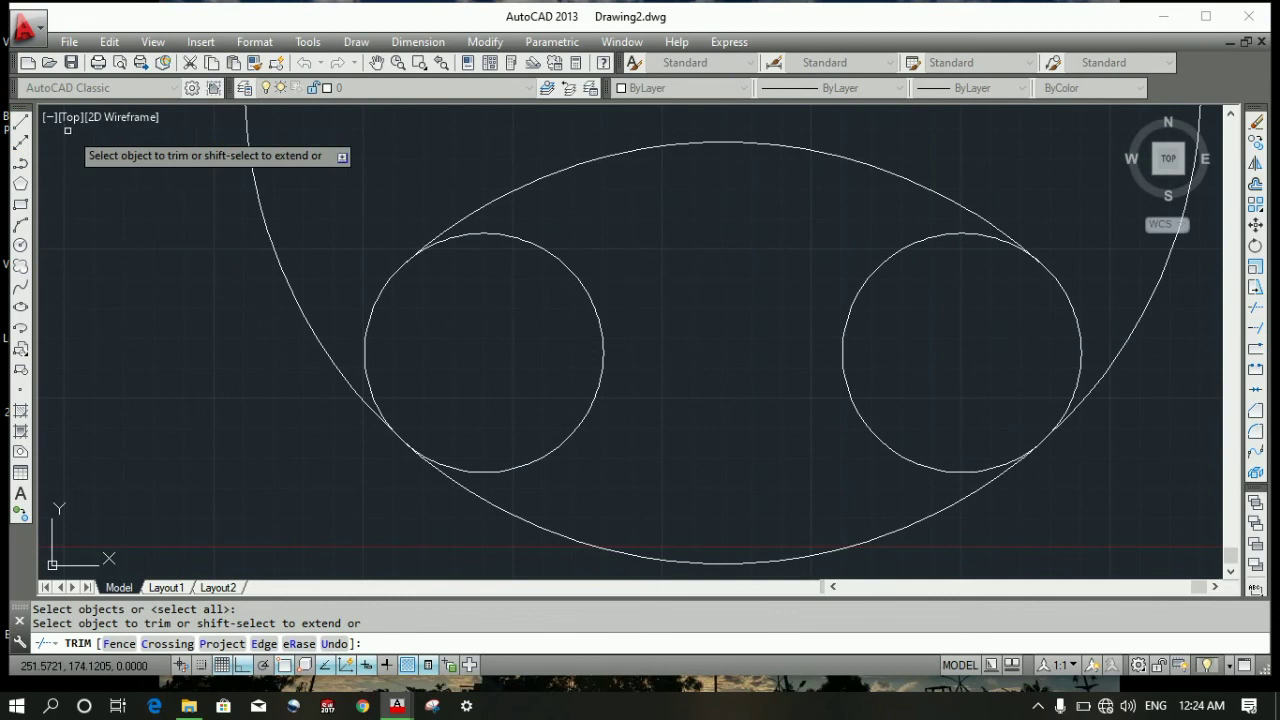
click(323, 180)
click(237, 226)
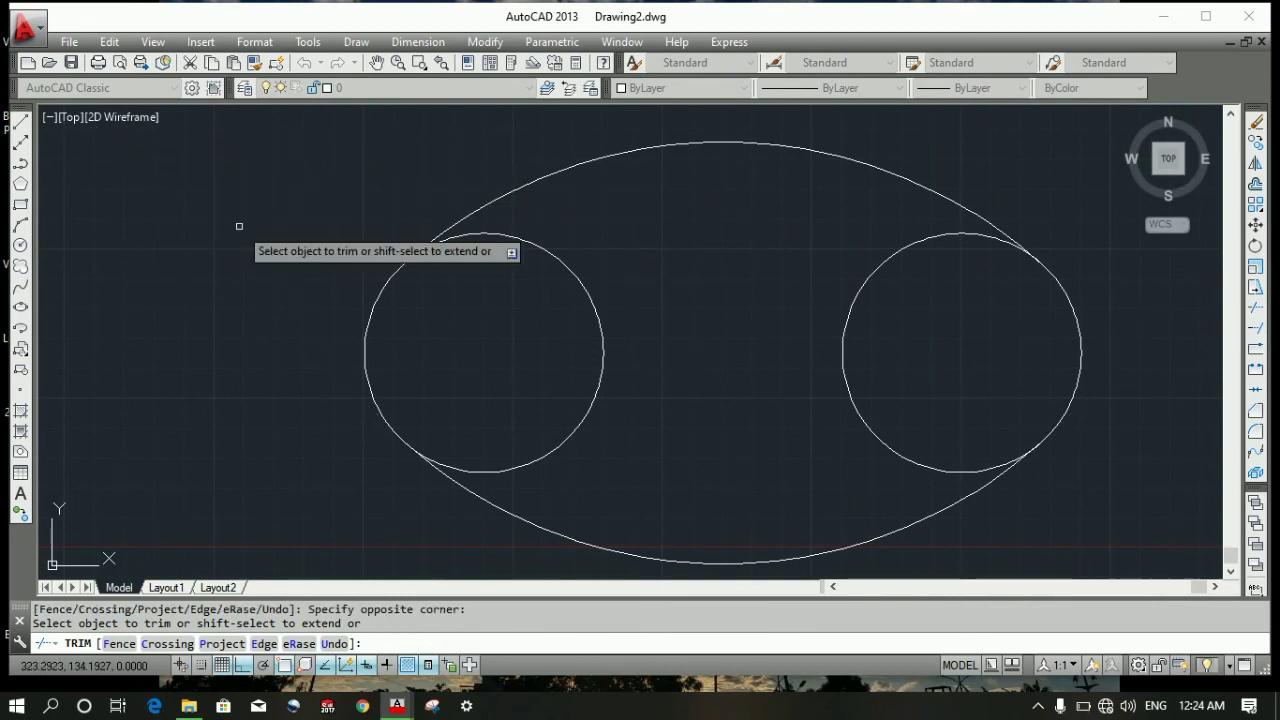
click(868, 318)
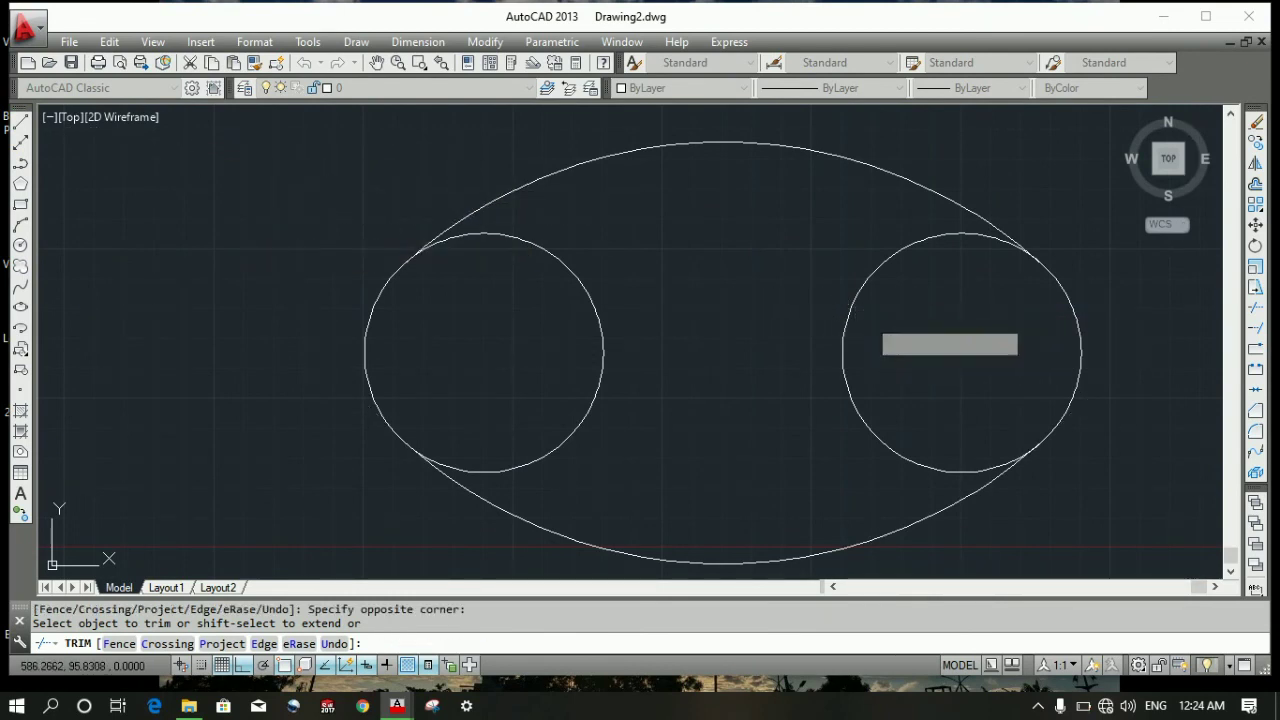
click(655, 346)
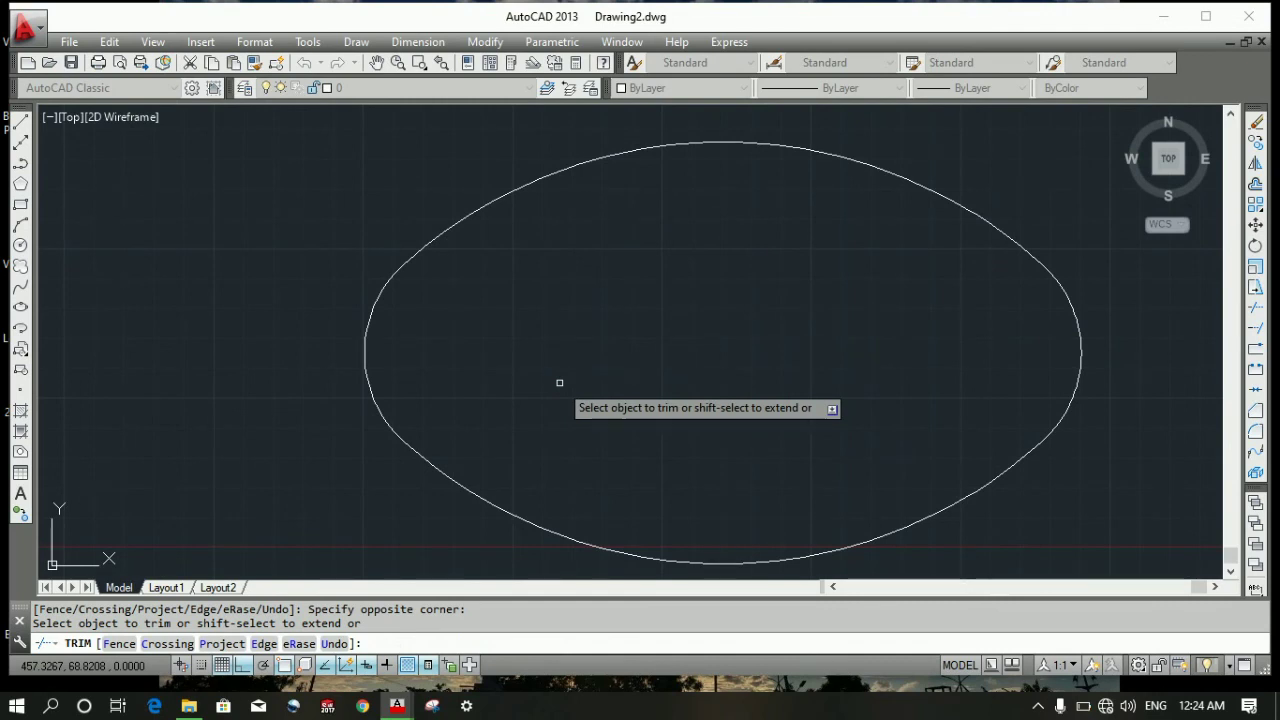